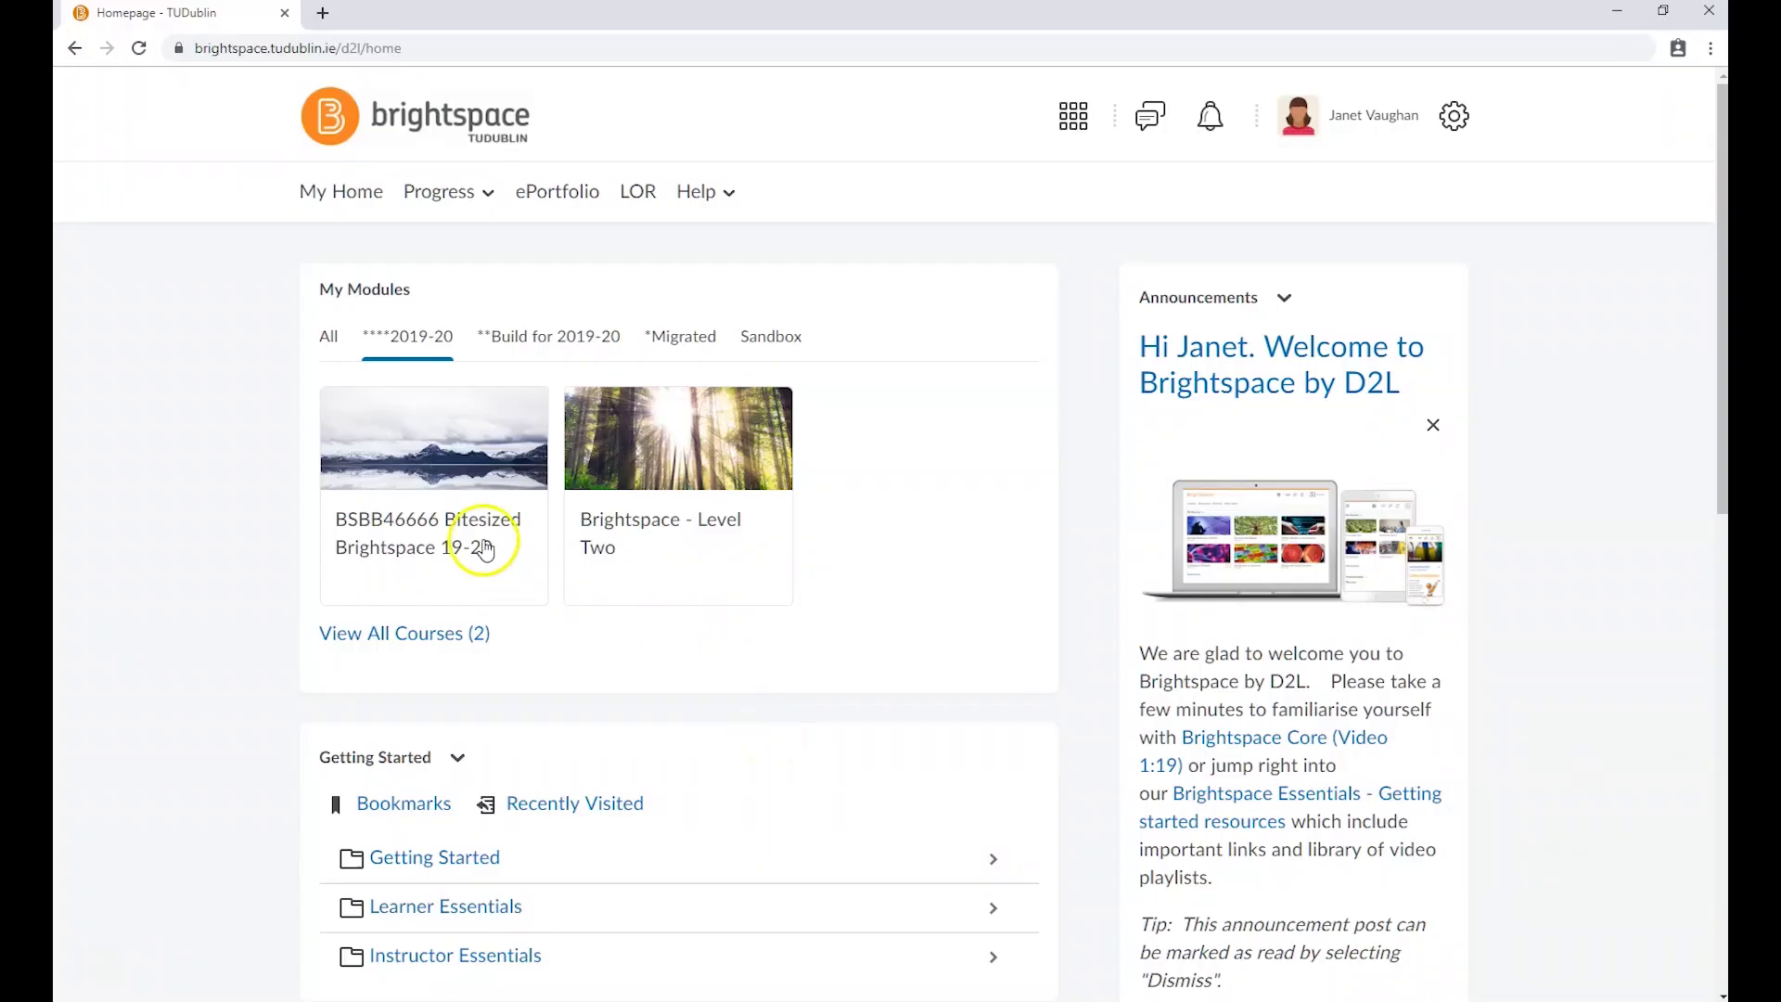
Open the BSBB46666 Bitesized Brightspace 19-20 module from the module selector
click(1071, 117)
click(1032, 198)
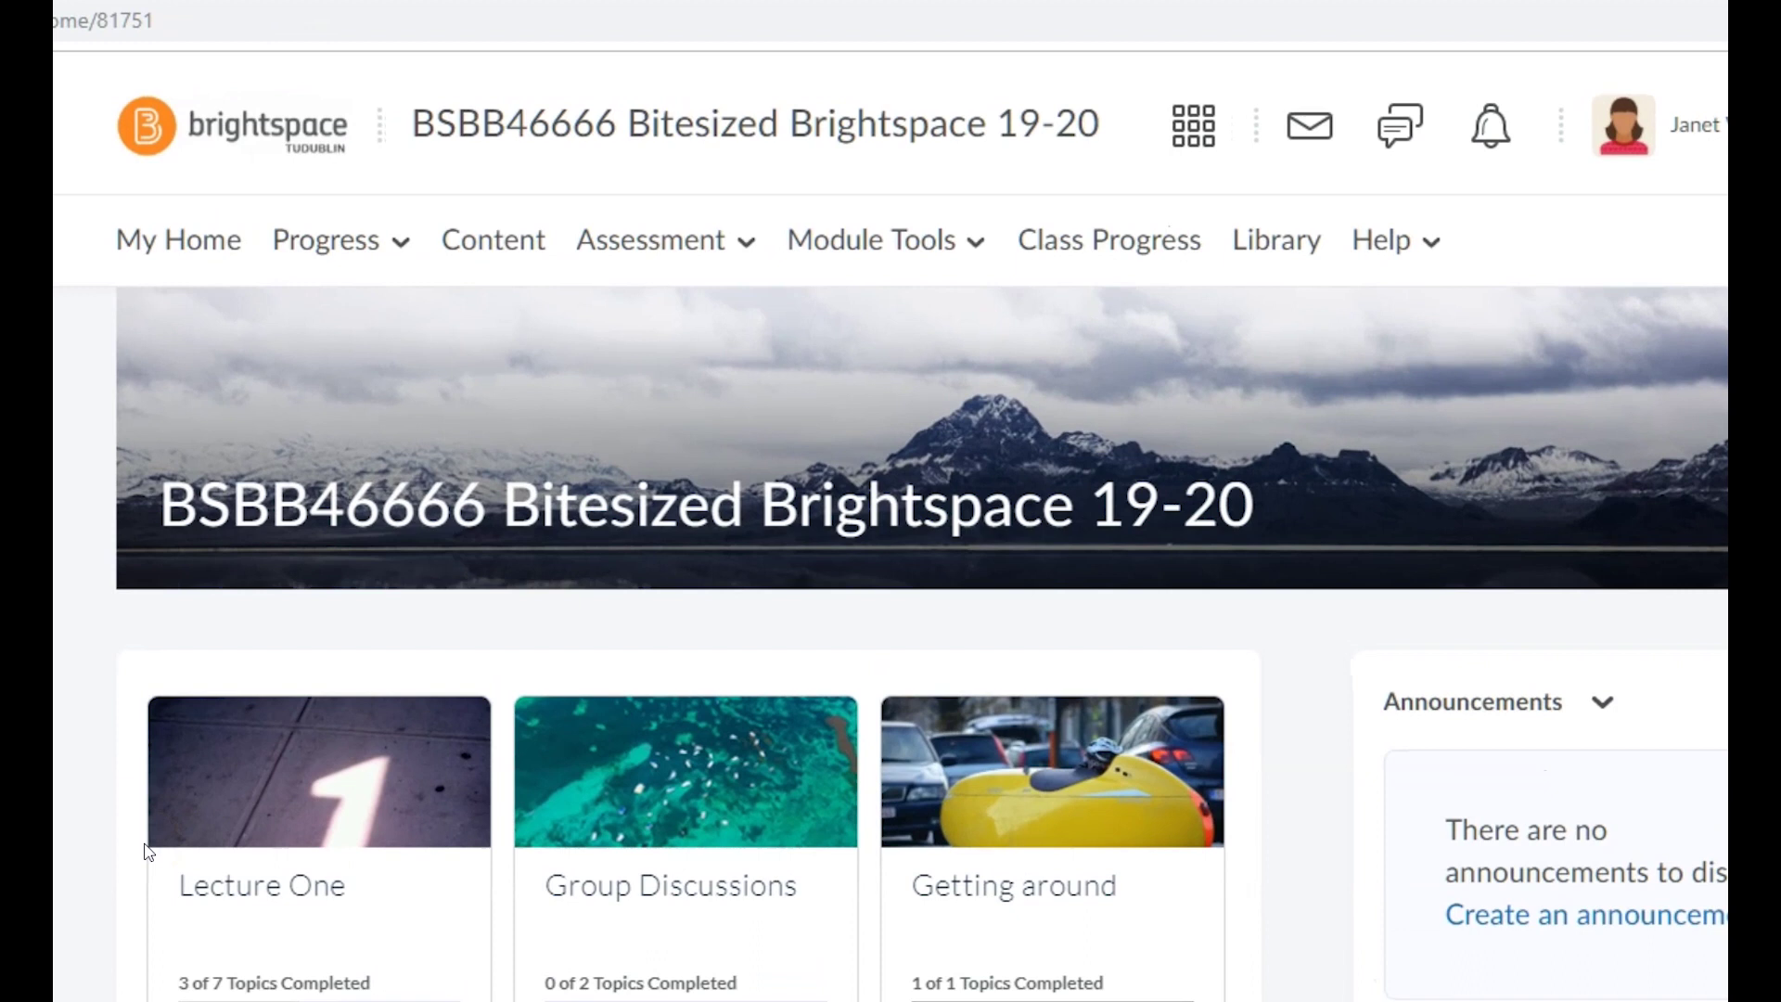
click(353, 239)
click(529, 302)
click(619, 251)
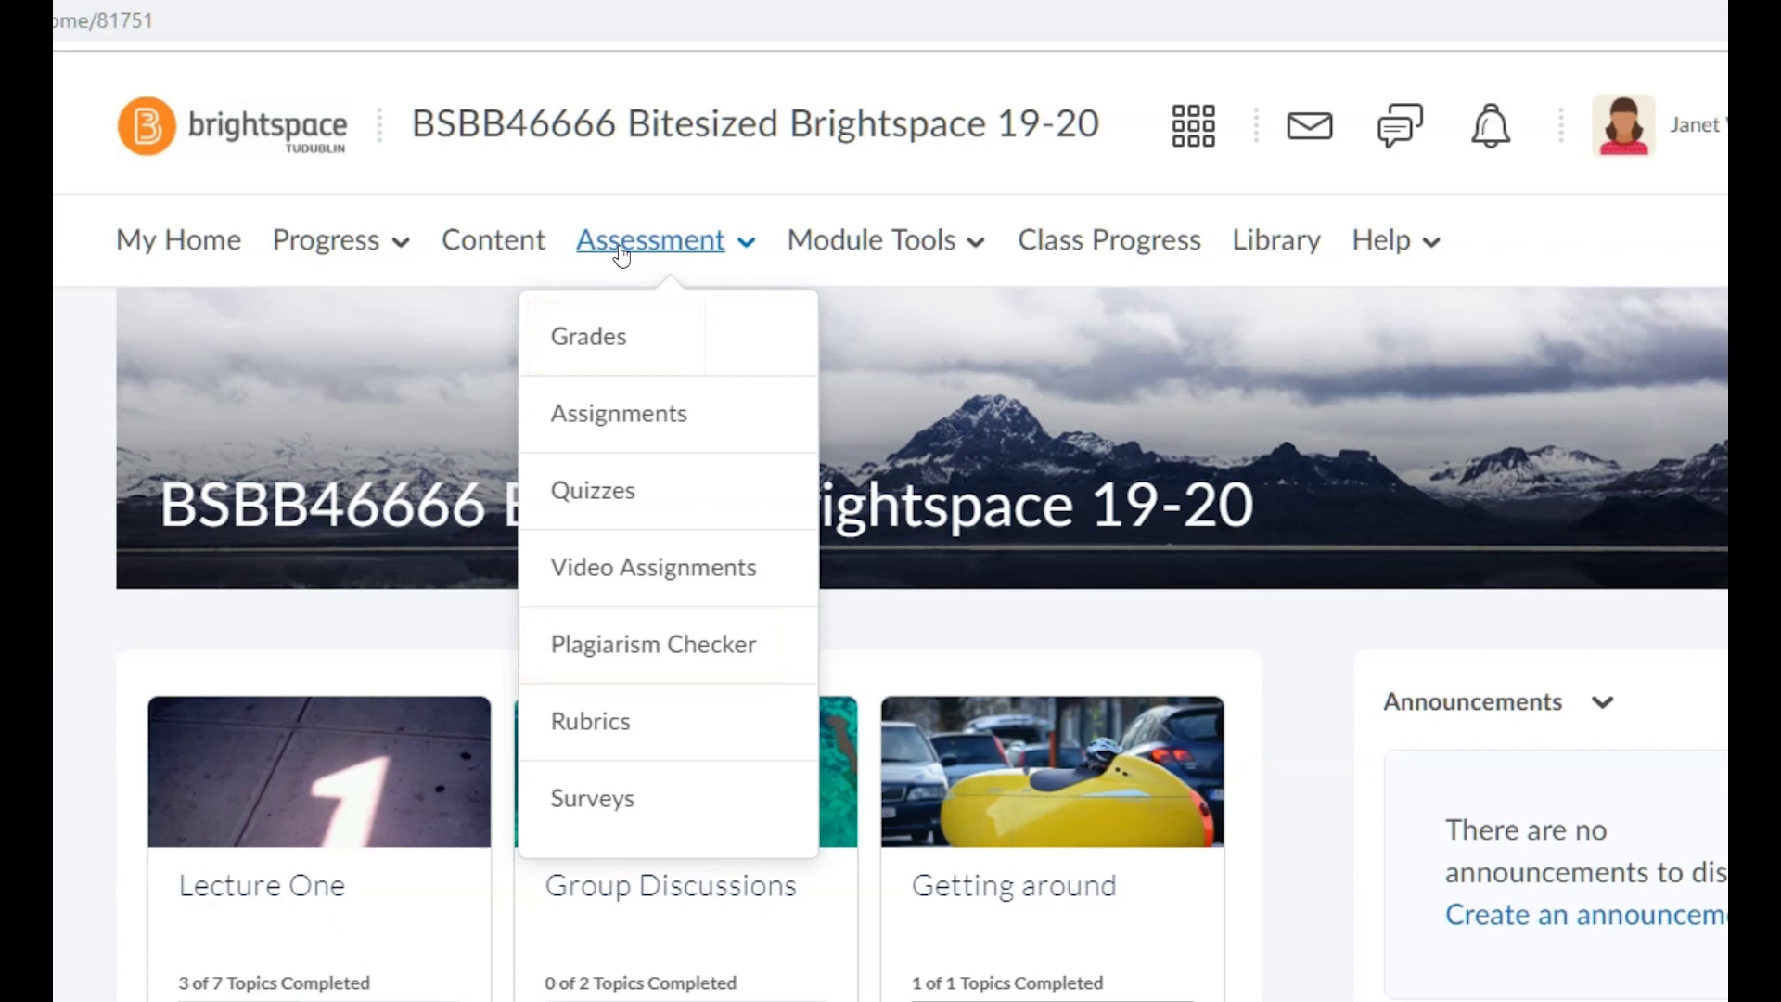
click(844, 239)
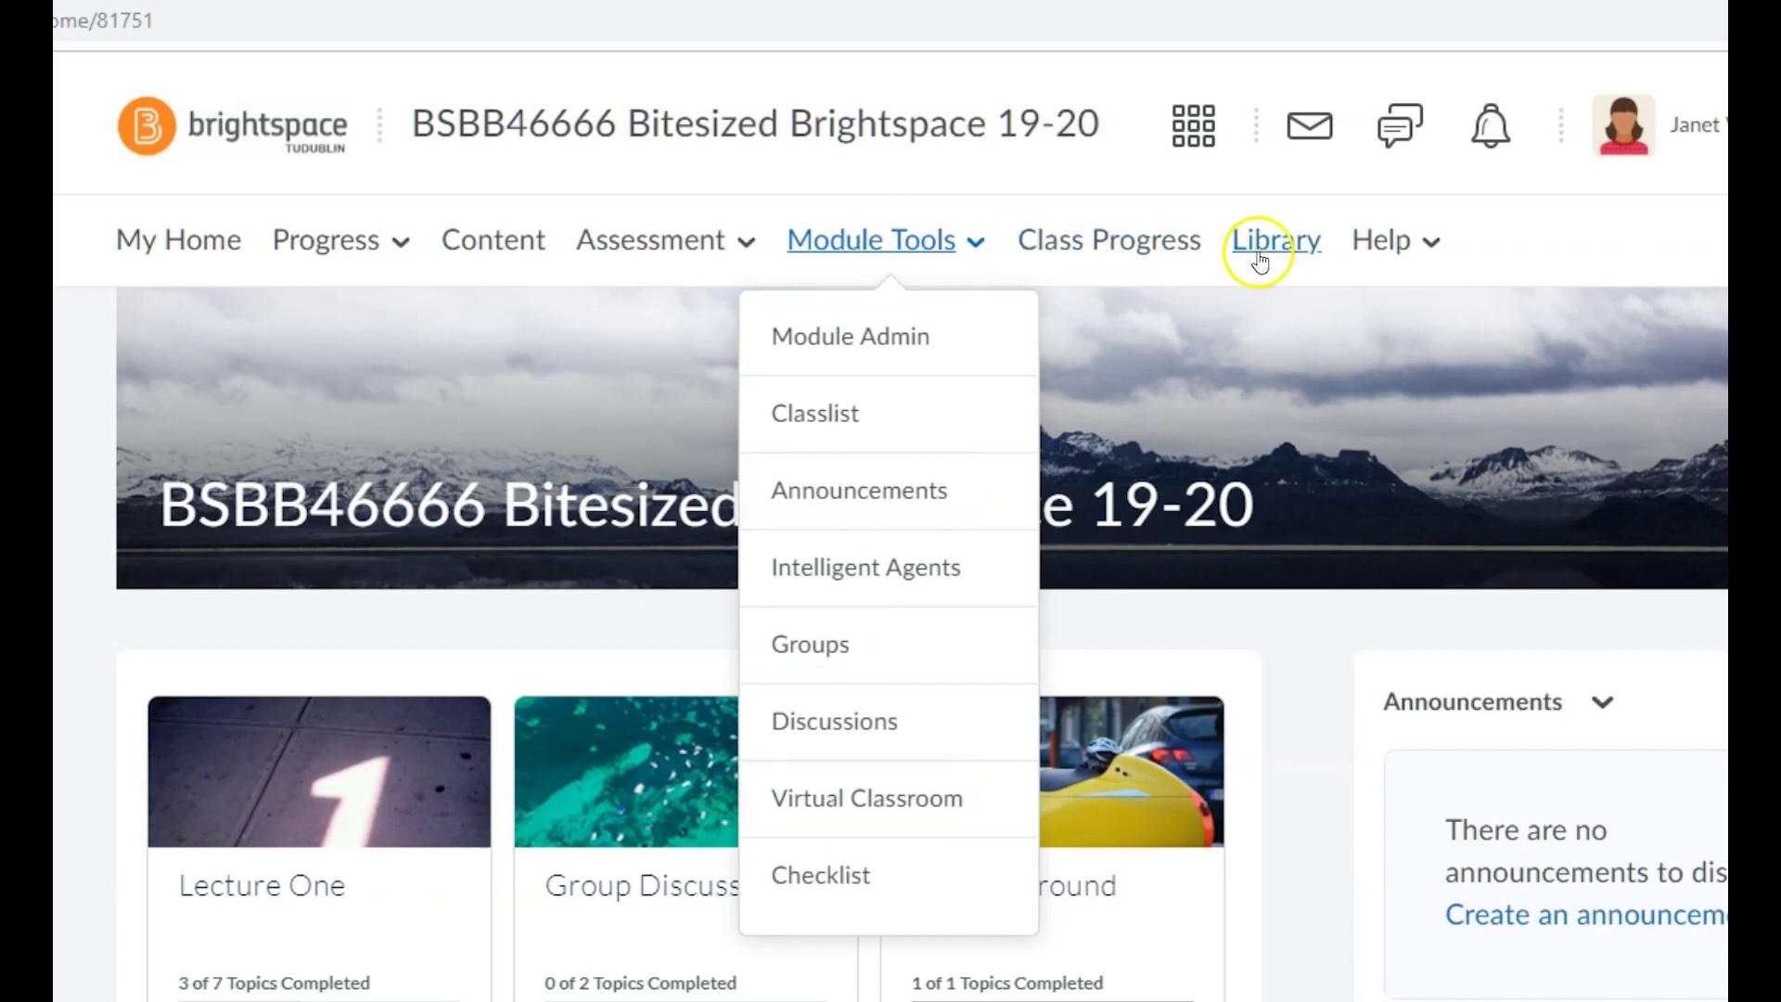
click(1399, 243)
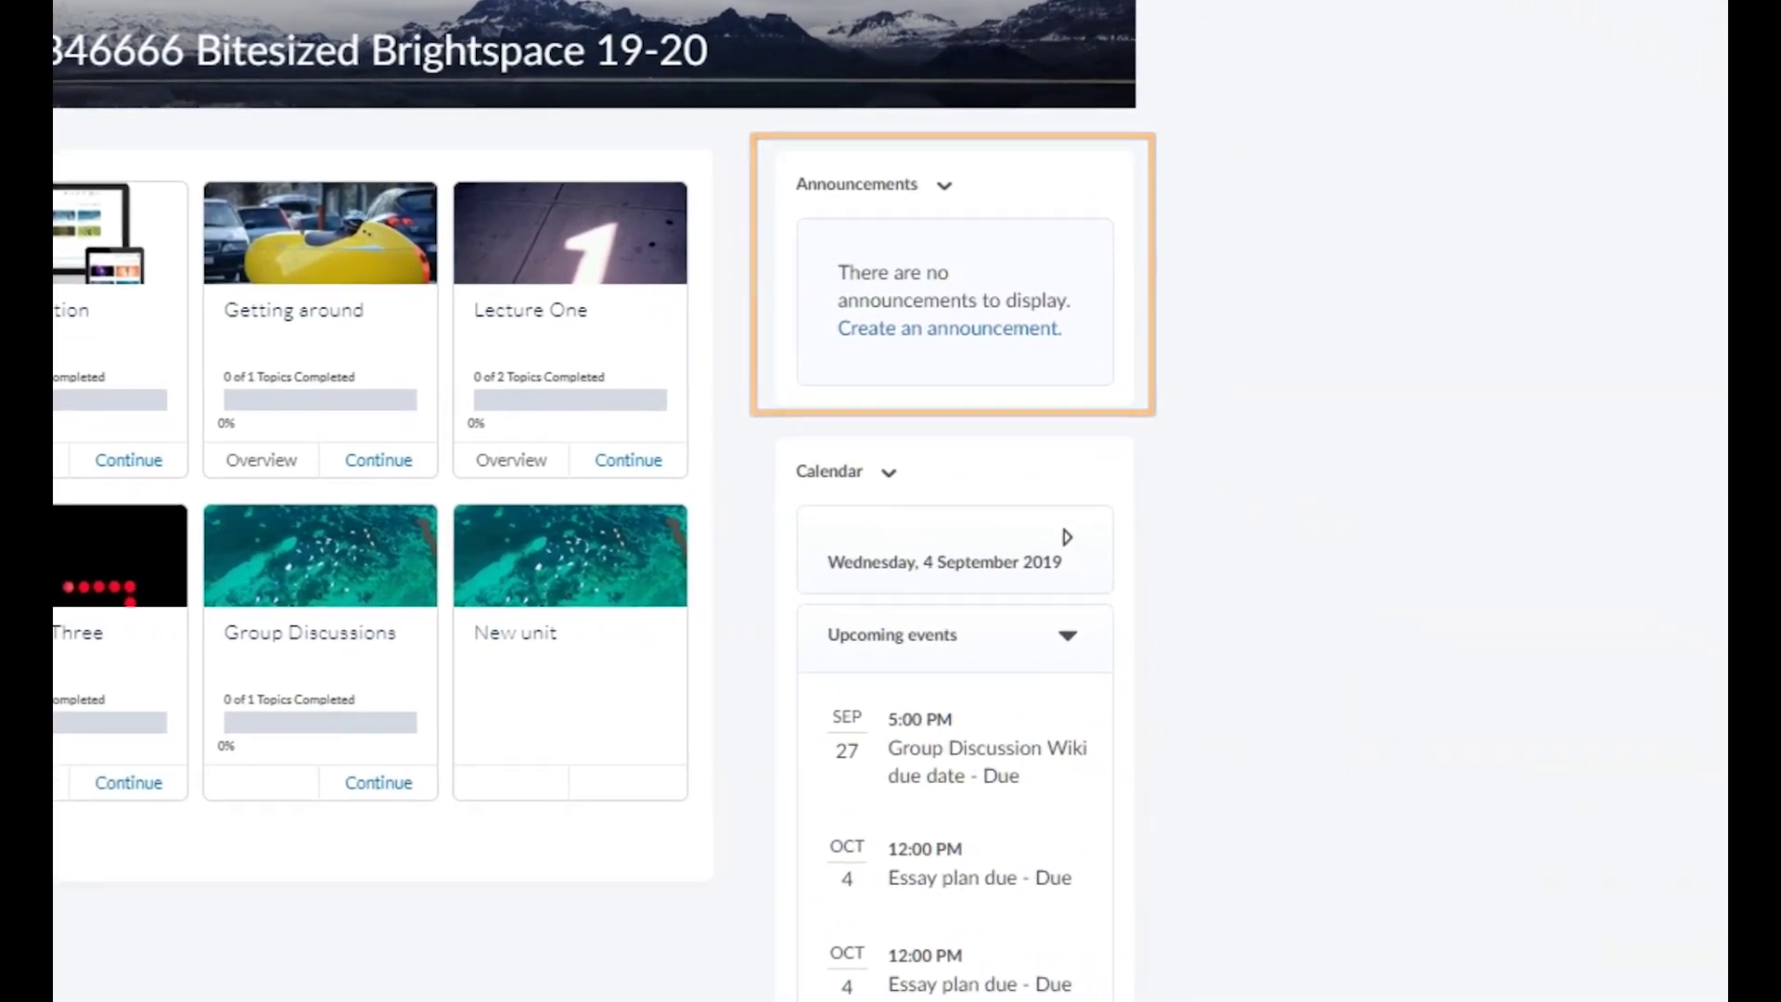
scroll(593, 501, down, 3)
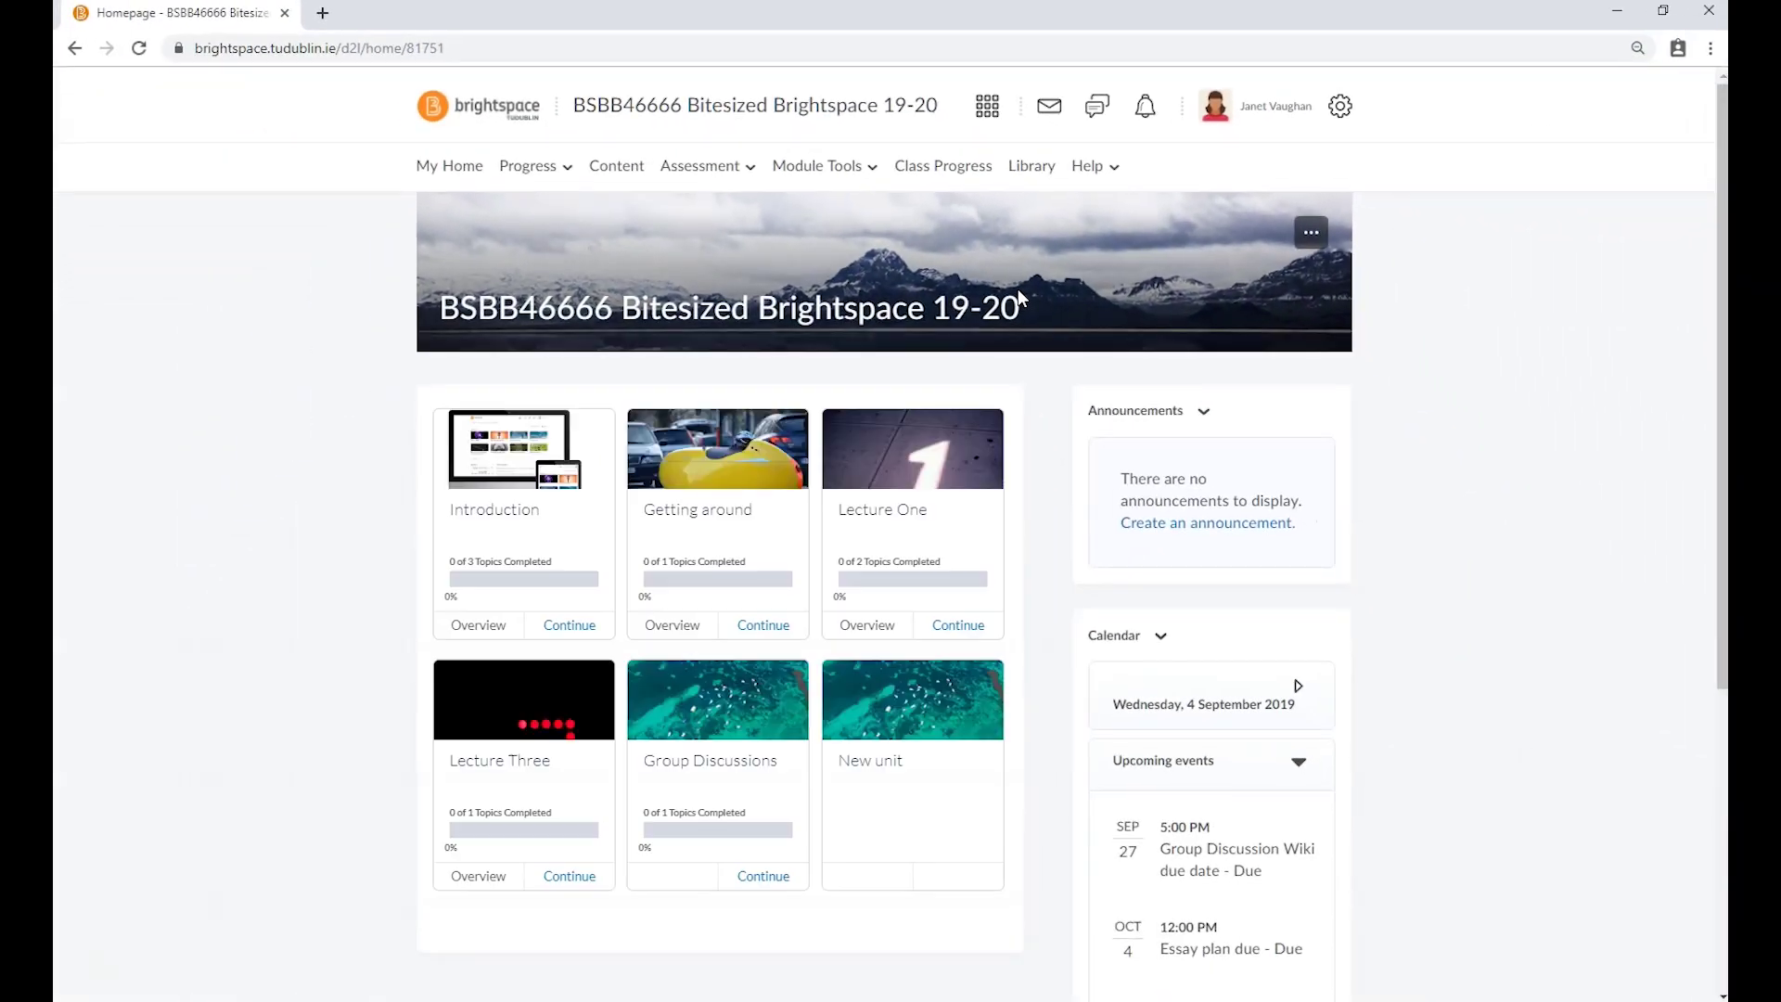
click(510, 119)
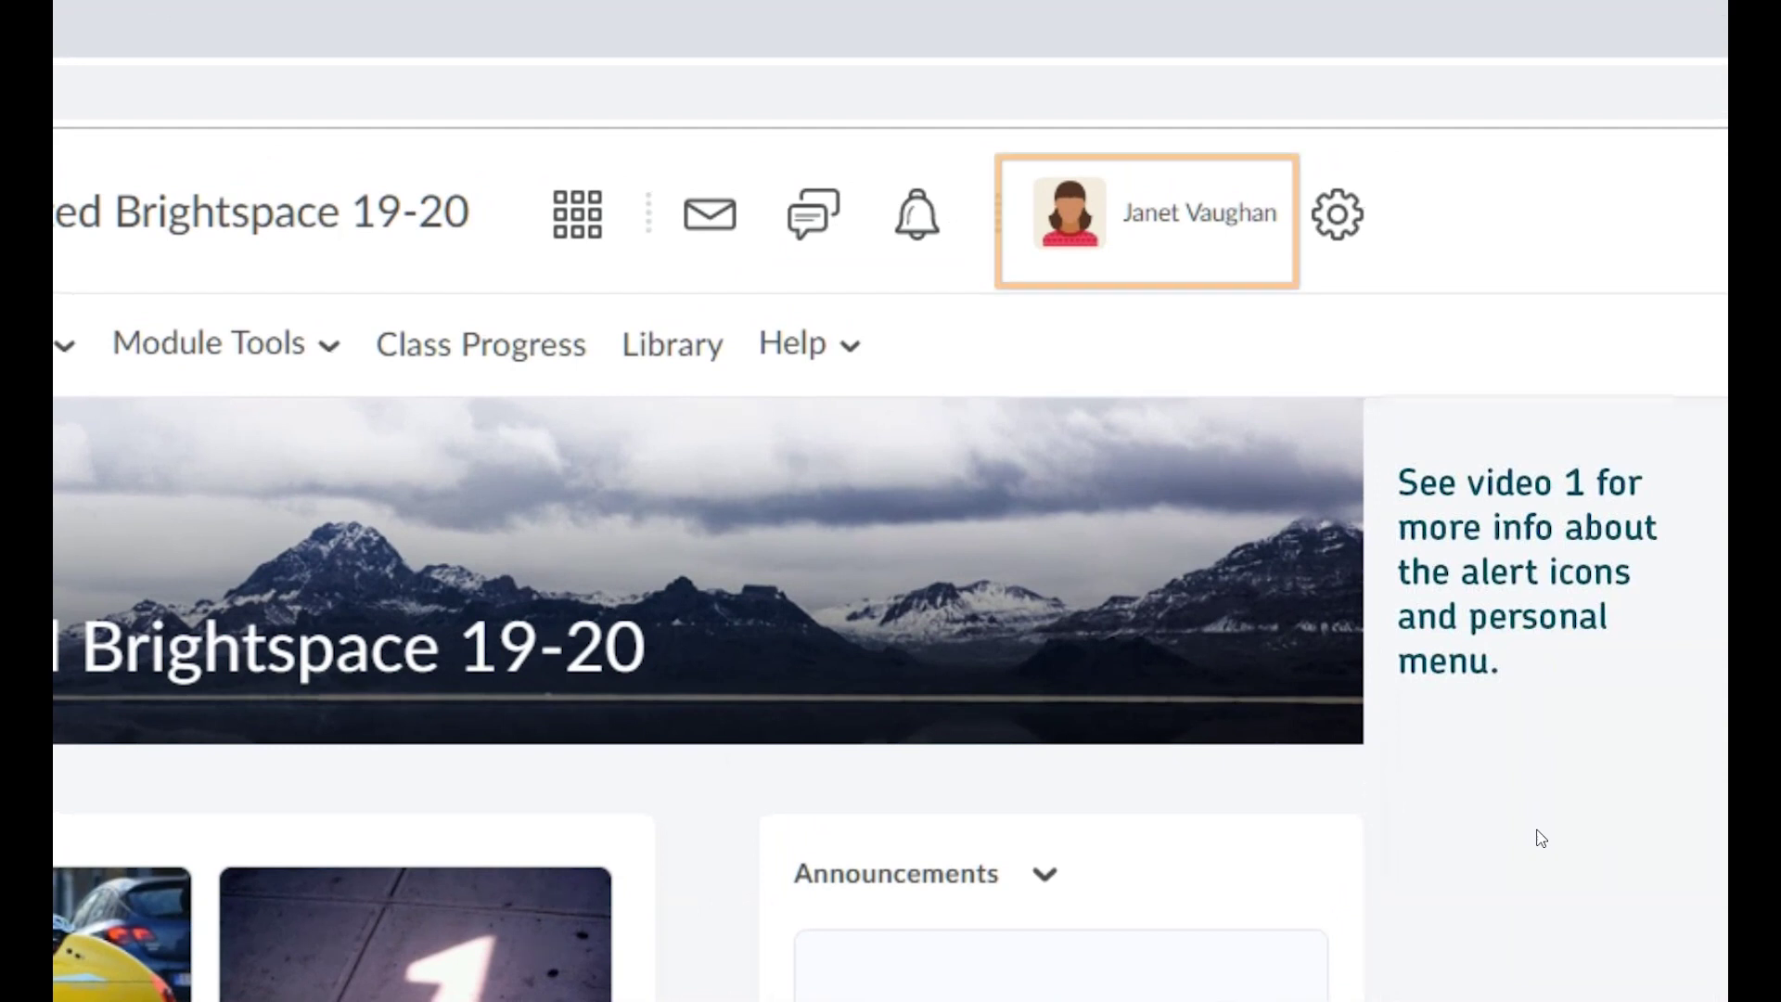
click(1154, 202)
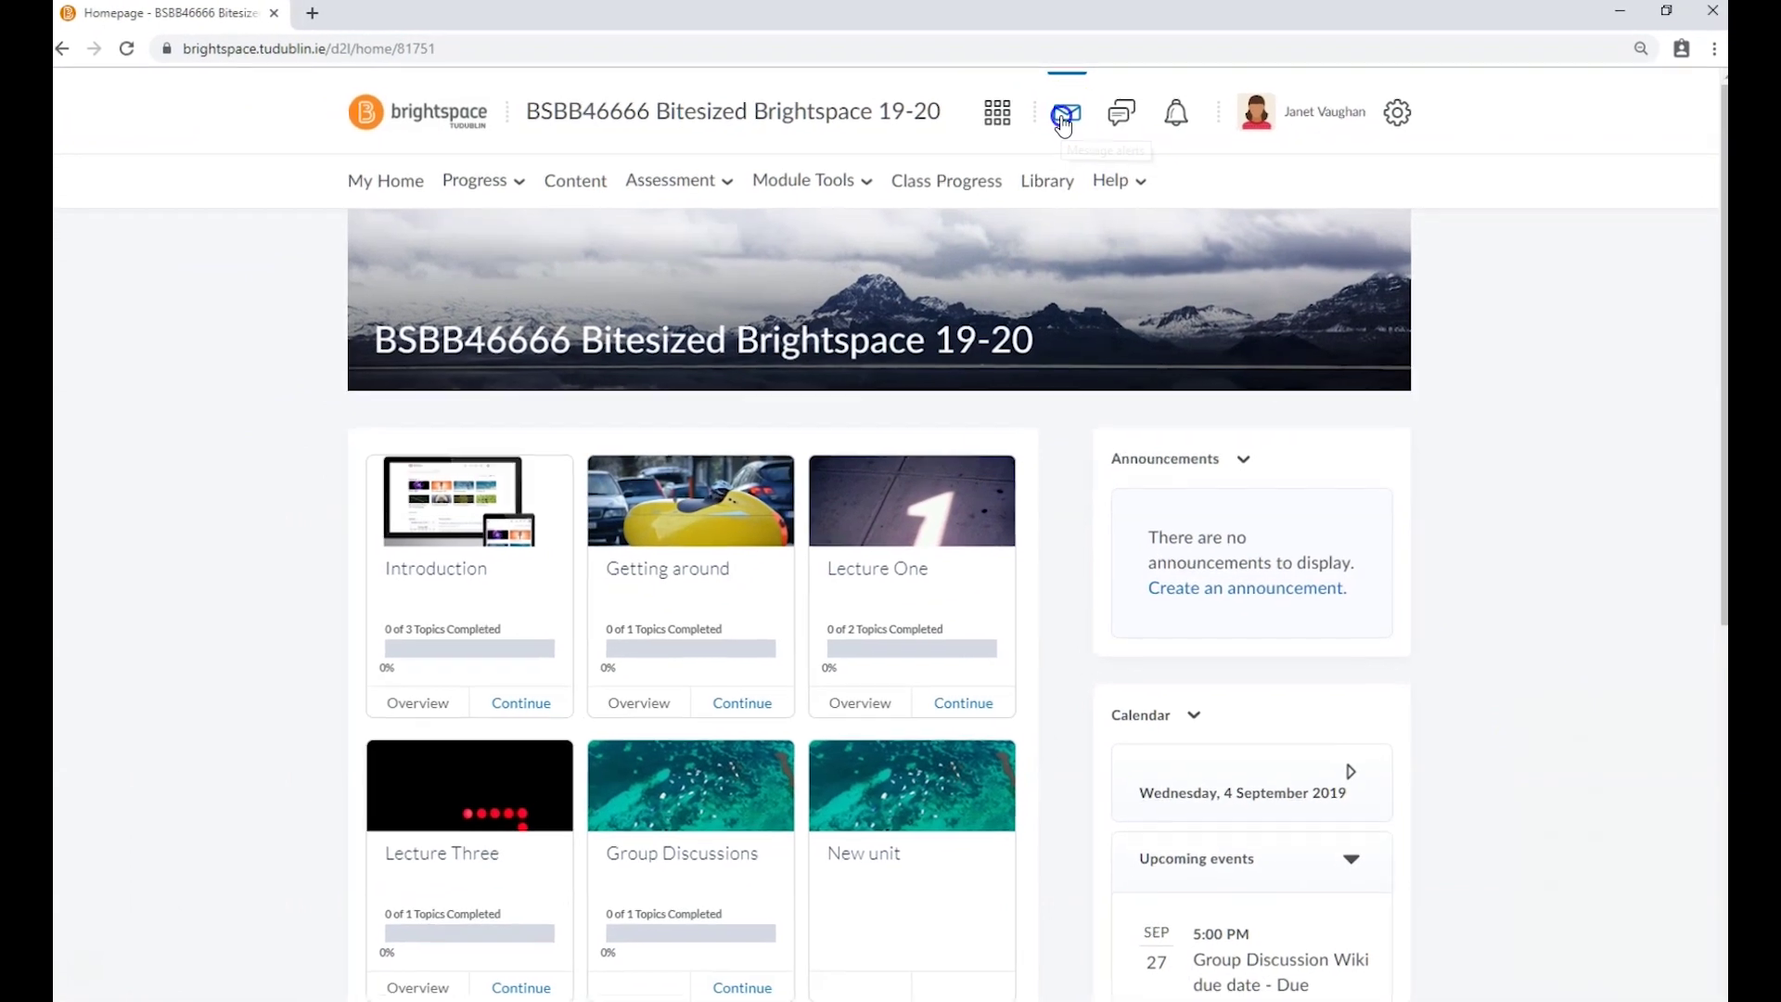
click(1064, 119)
click(1019, 190)
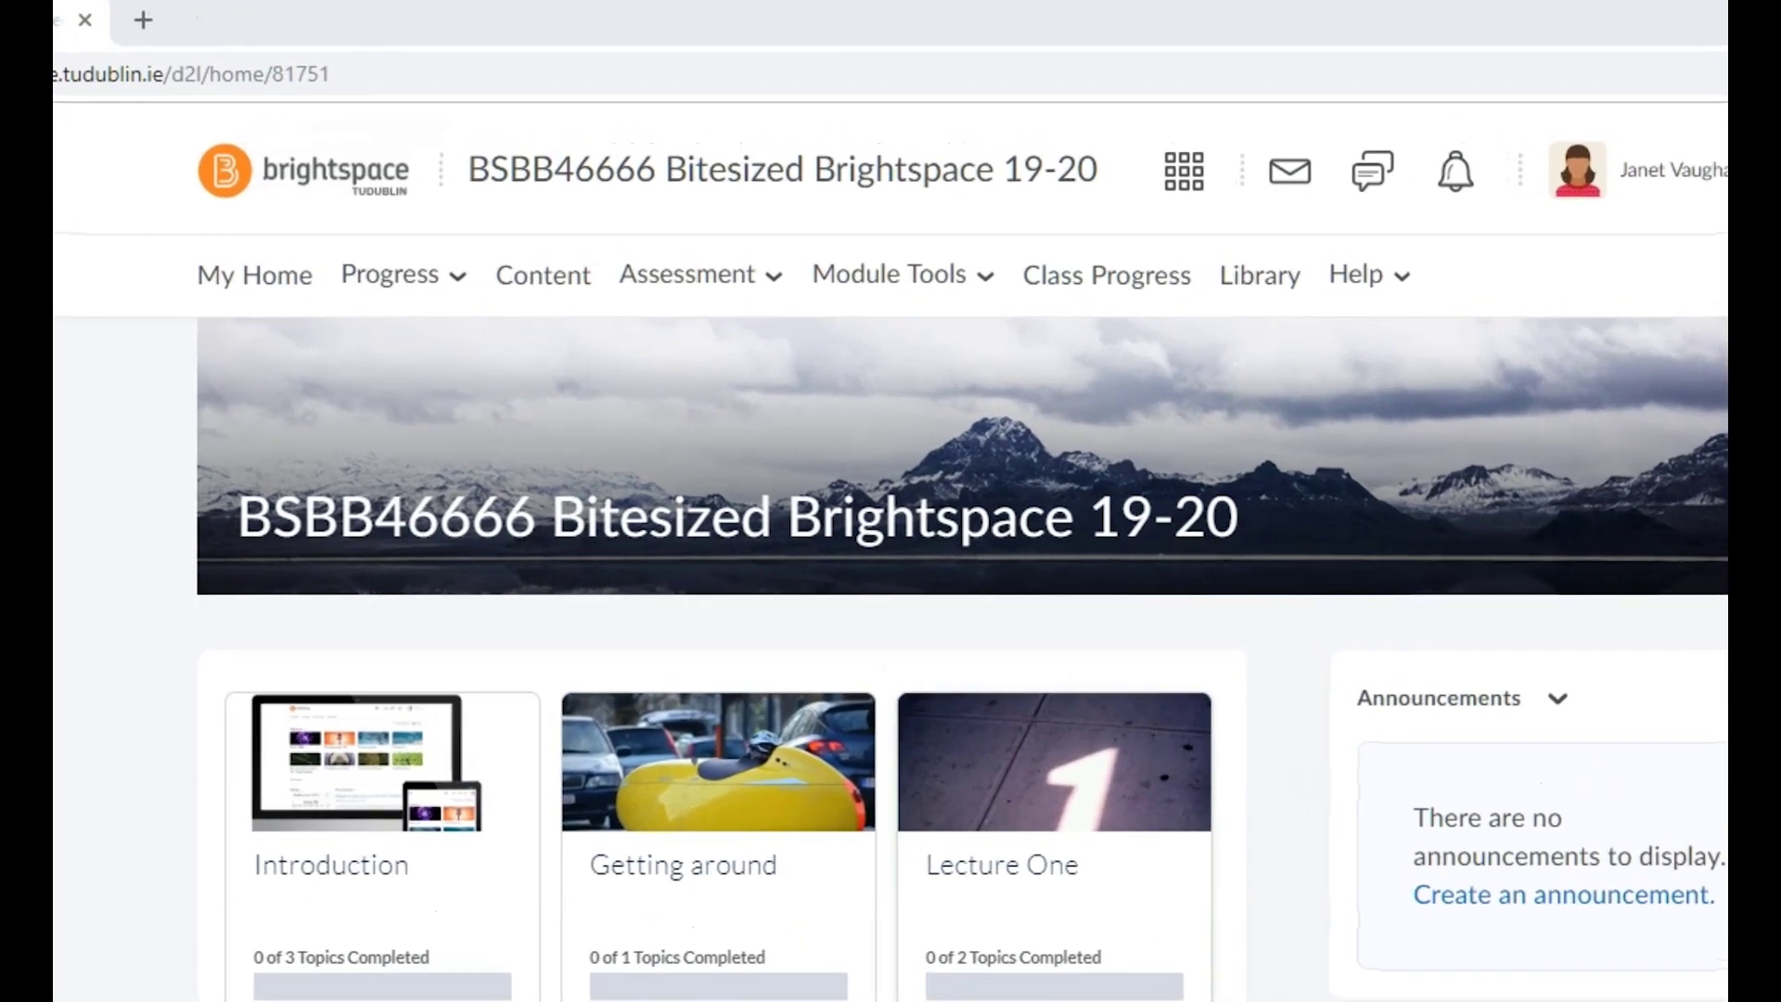
Open the module's Classlist from Module Tools and start an e-mail to the whole class
click(932, 280)
click(870, 442)
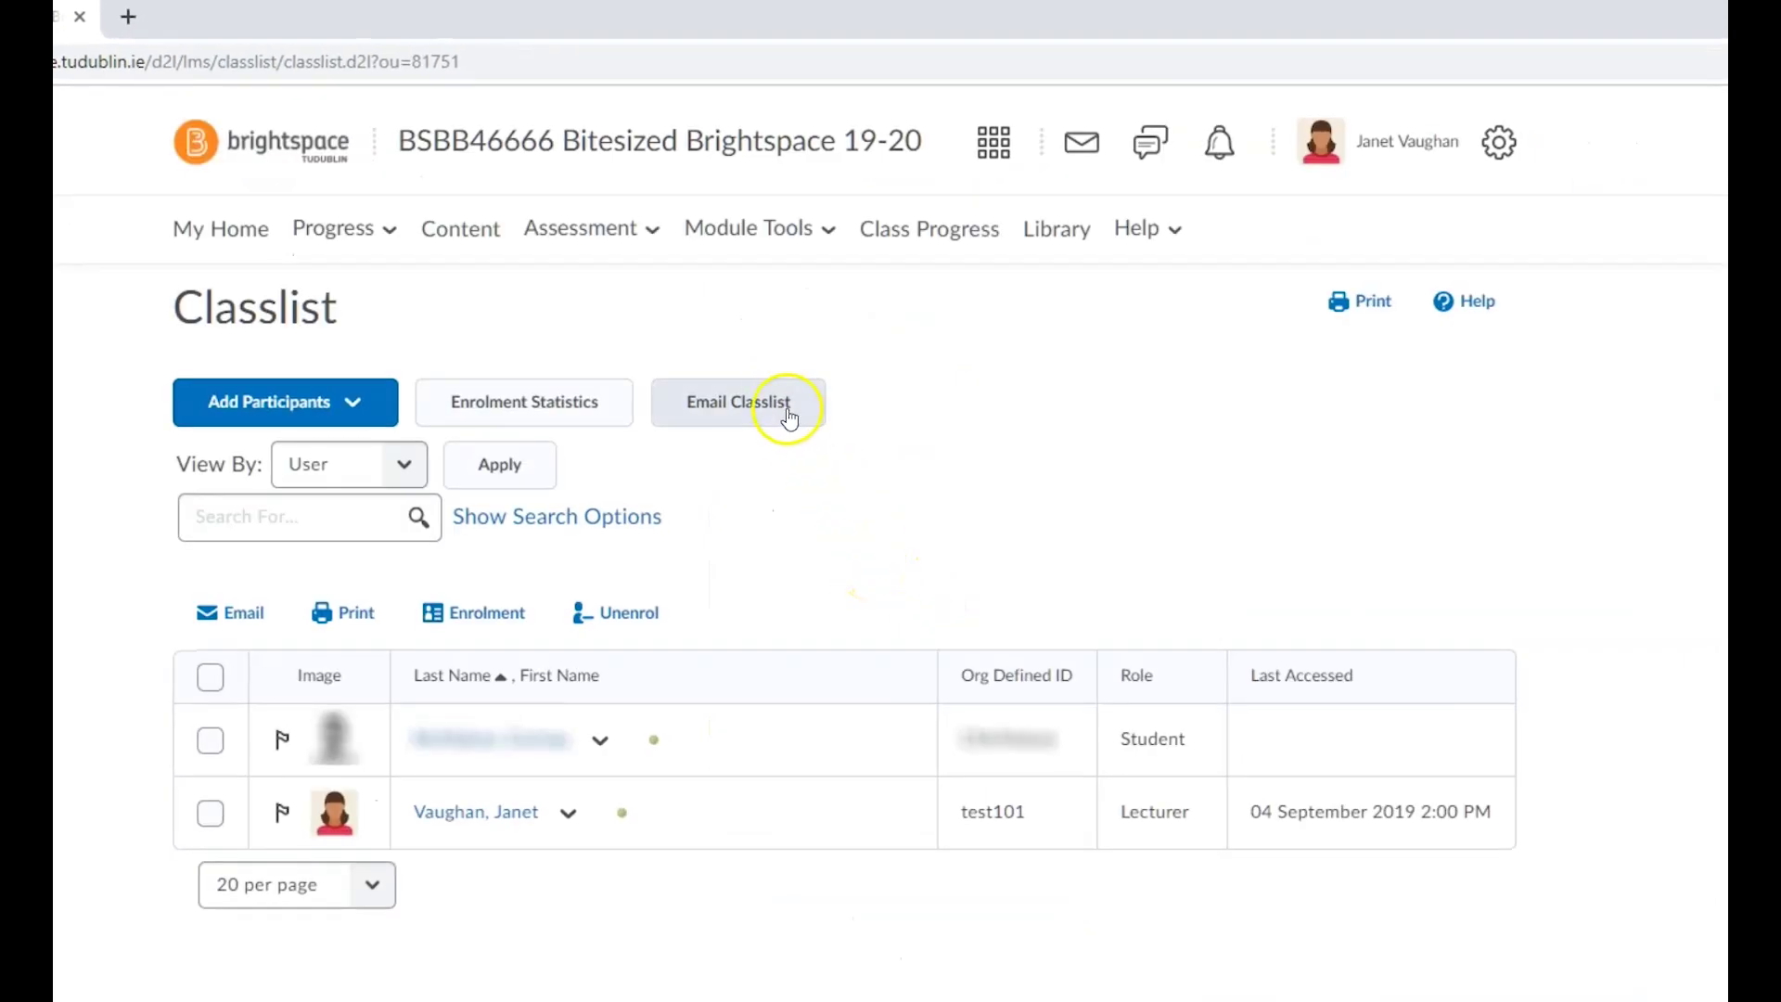
click(781, 404)
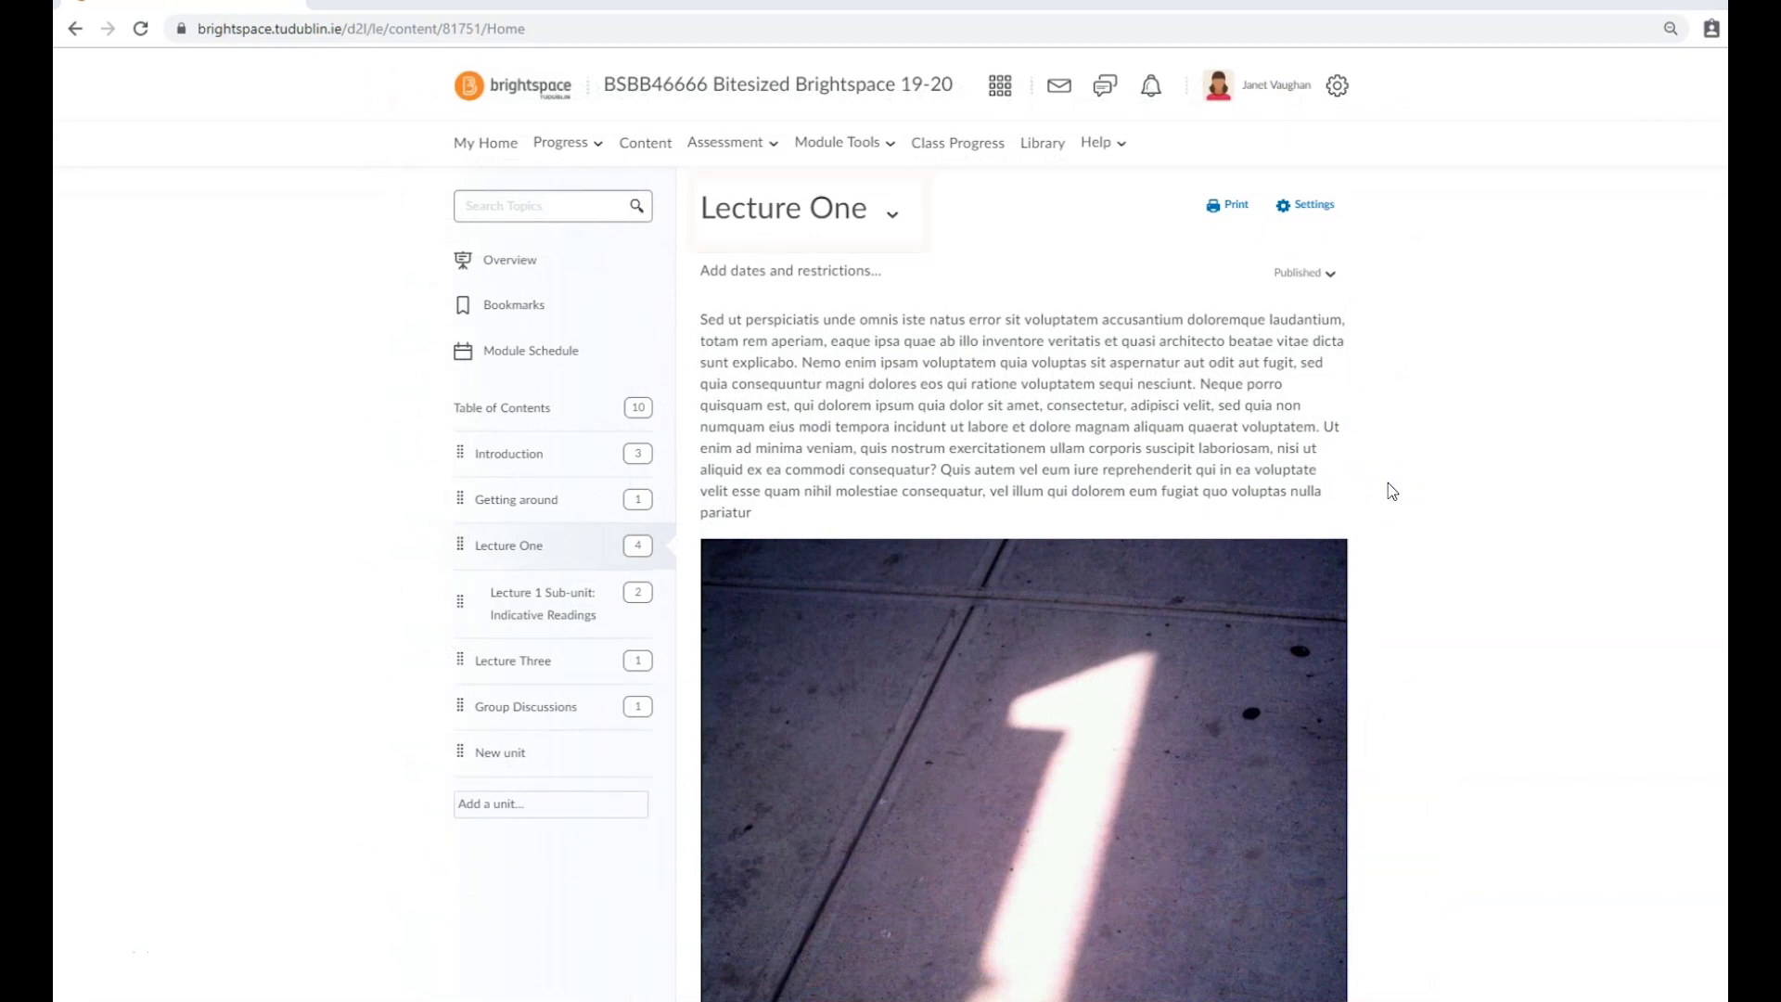
Look over Lecture One, then drag Group Discussions above Lecture One in the Table of Contents
scroll(1388, 482, down, 8)
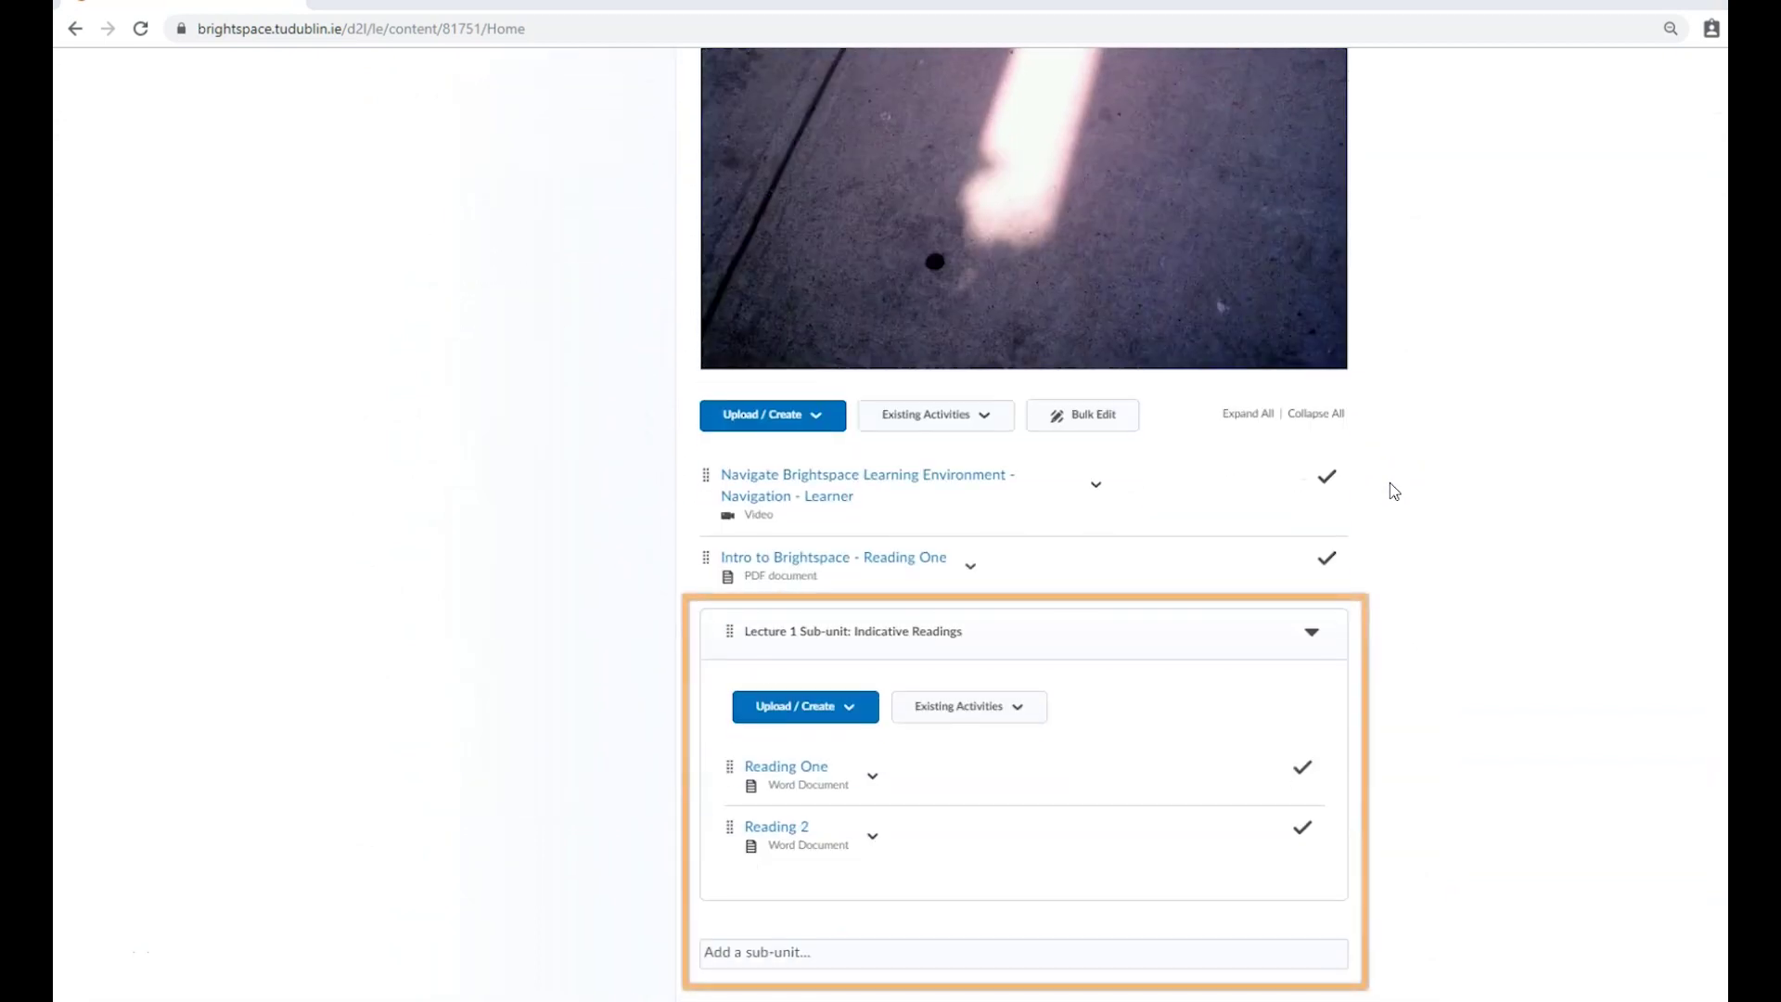
scroll(1390, 482, up, 4)
scroll(1389, 490, up, 5)
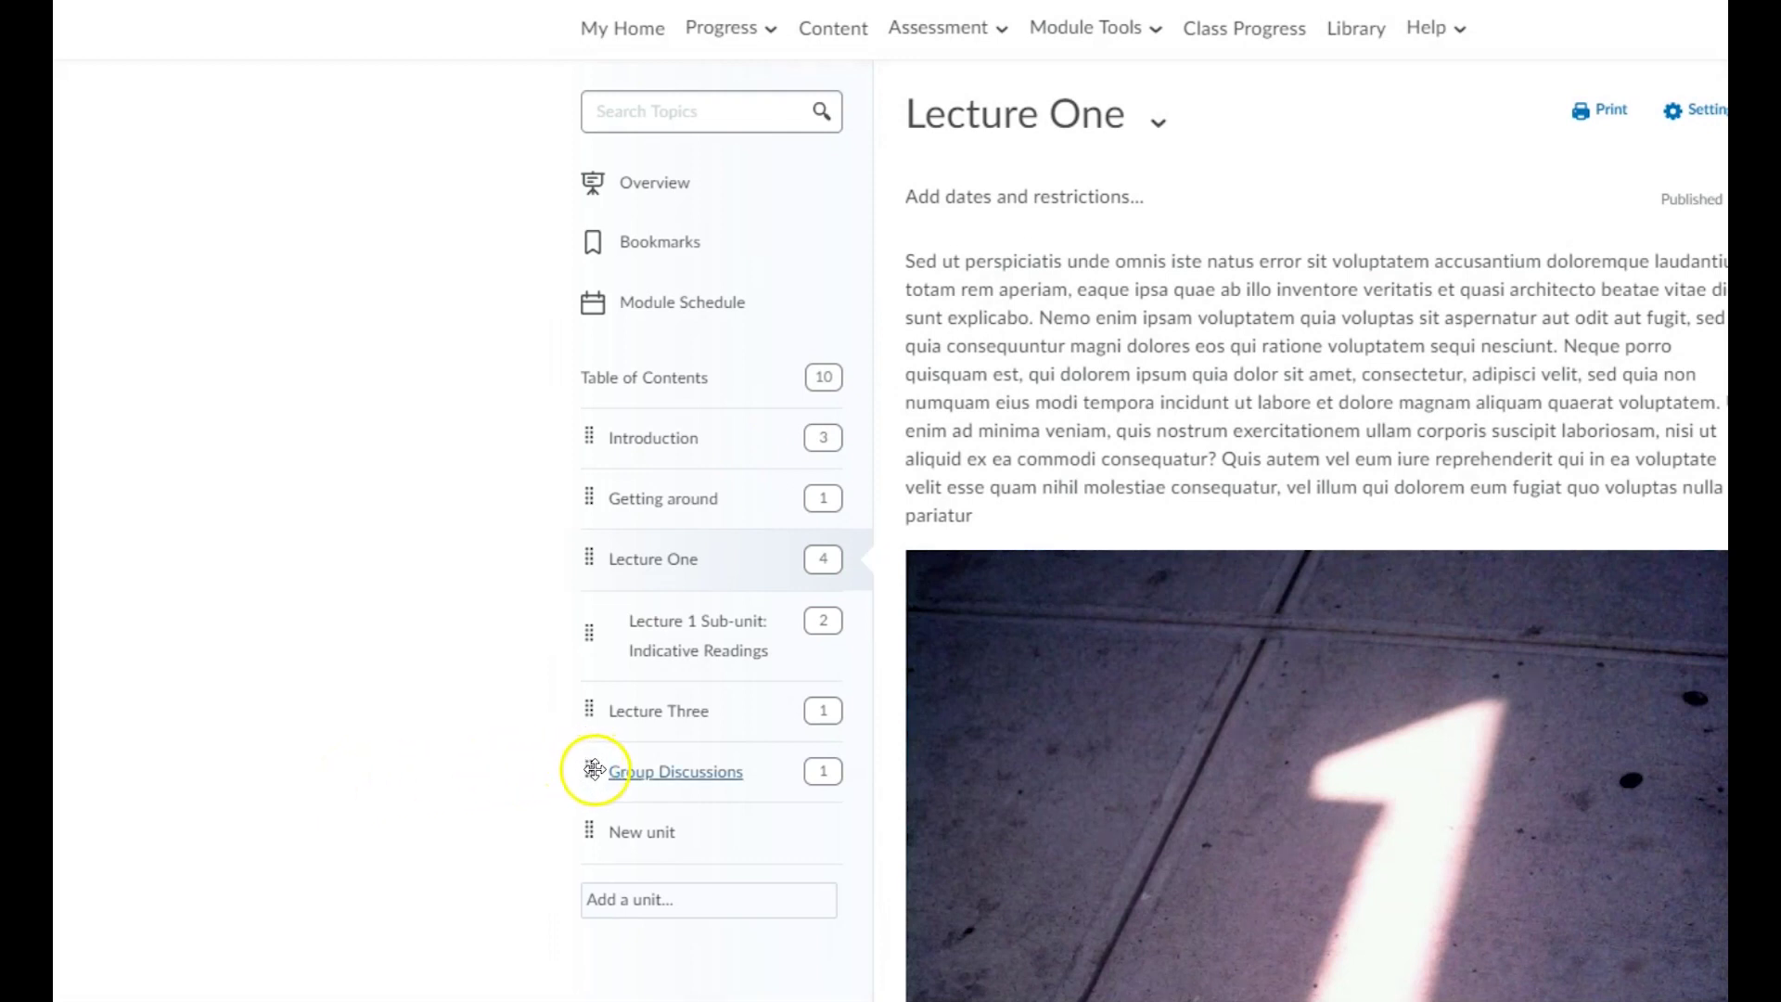
drag(583, 758, 605, 529)
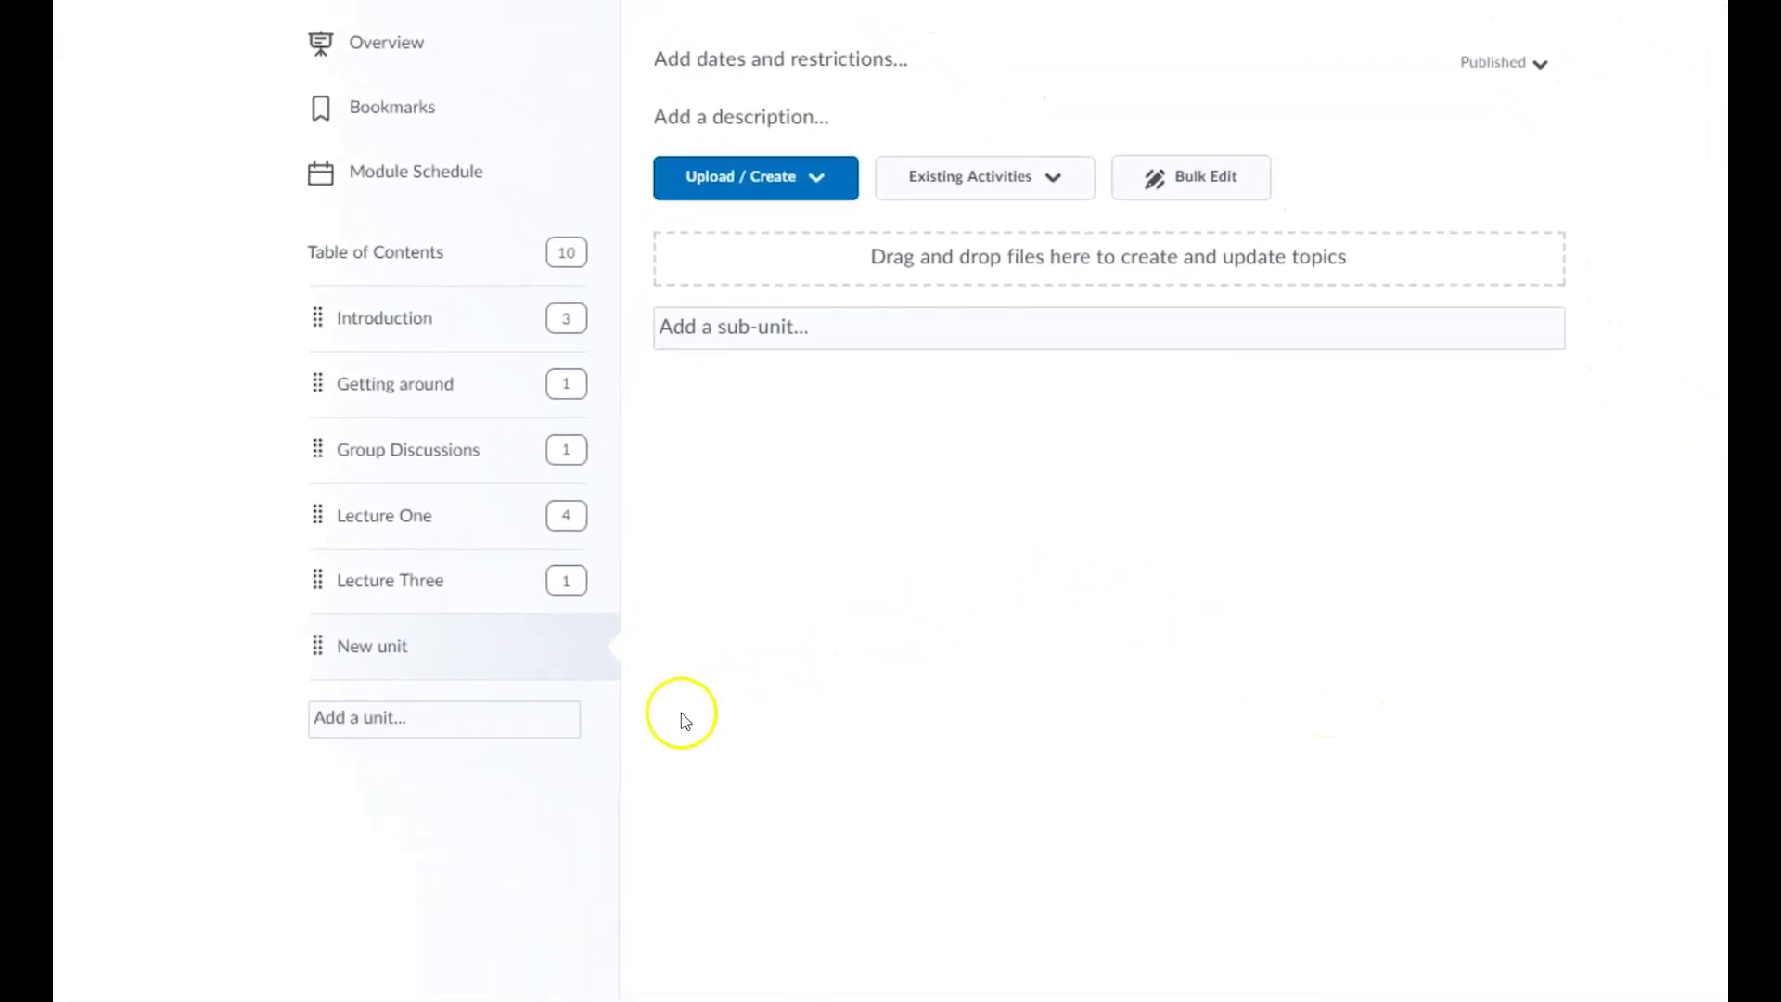
Add a new unit named 'Literature Review' to the module's Table of Contents
click(517, 718)
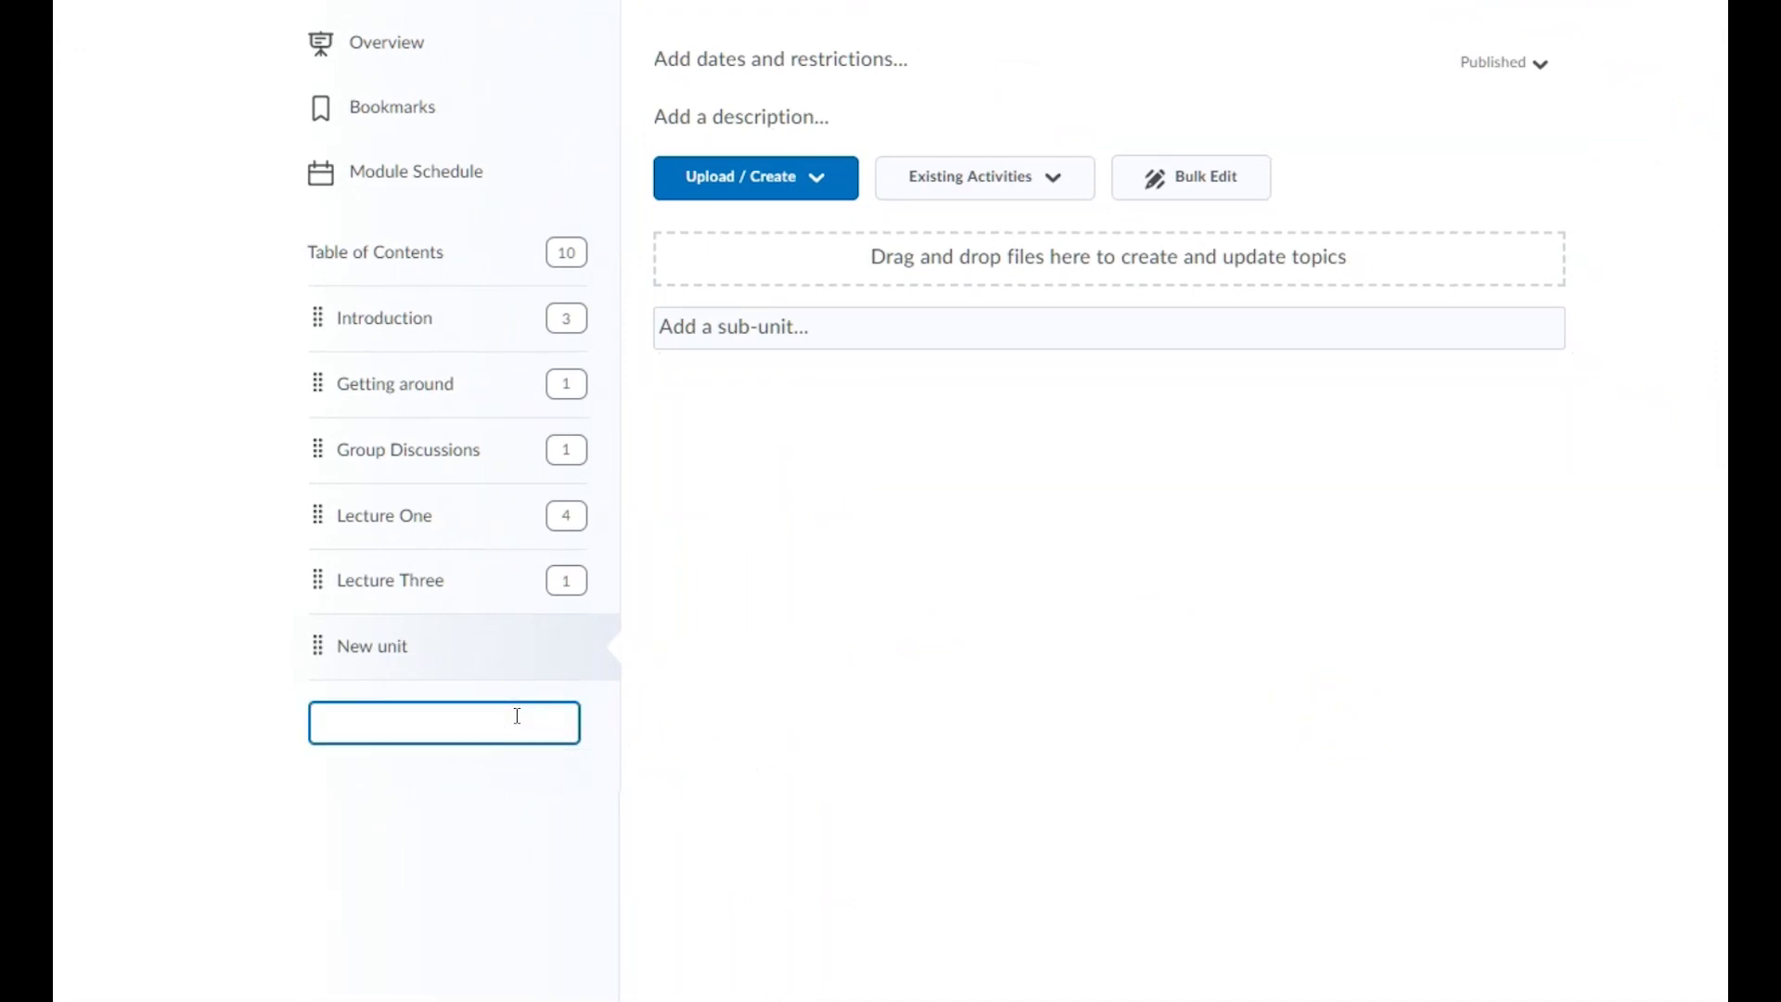
text(Literature Review)
click(518, 781)
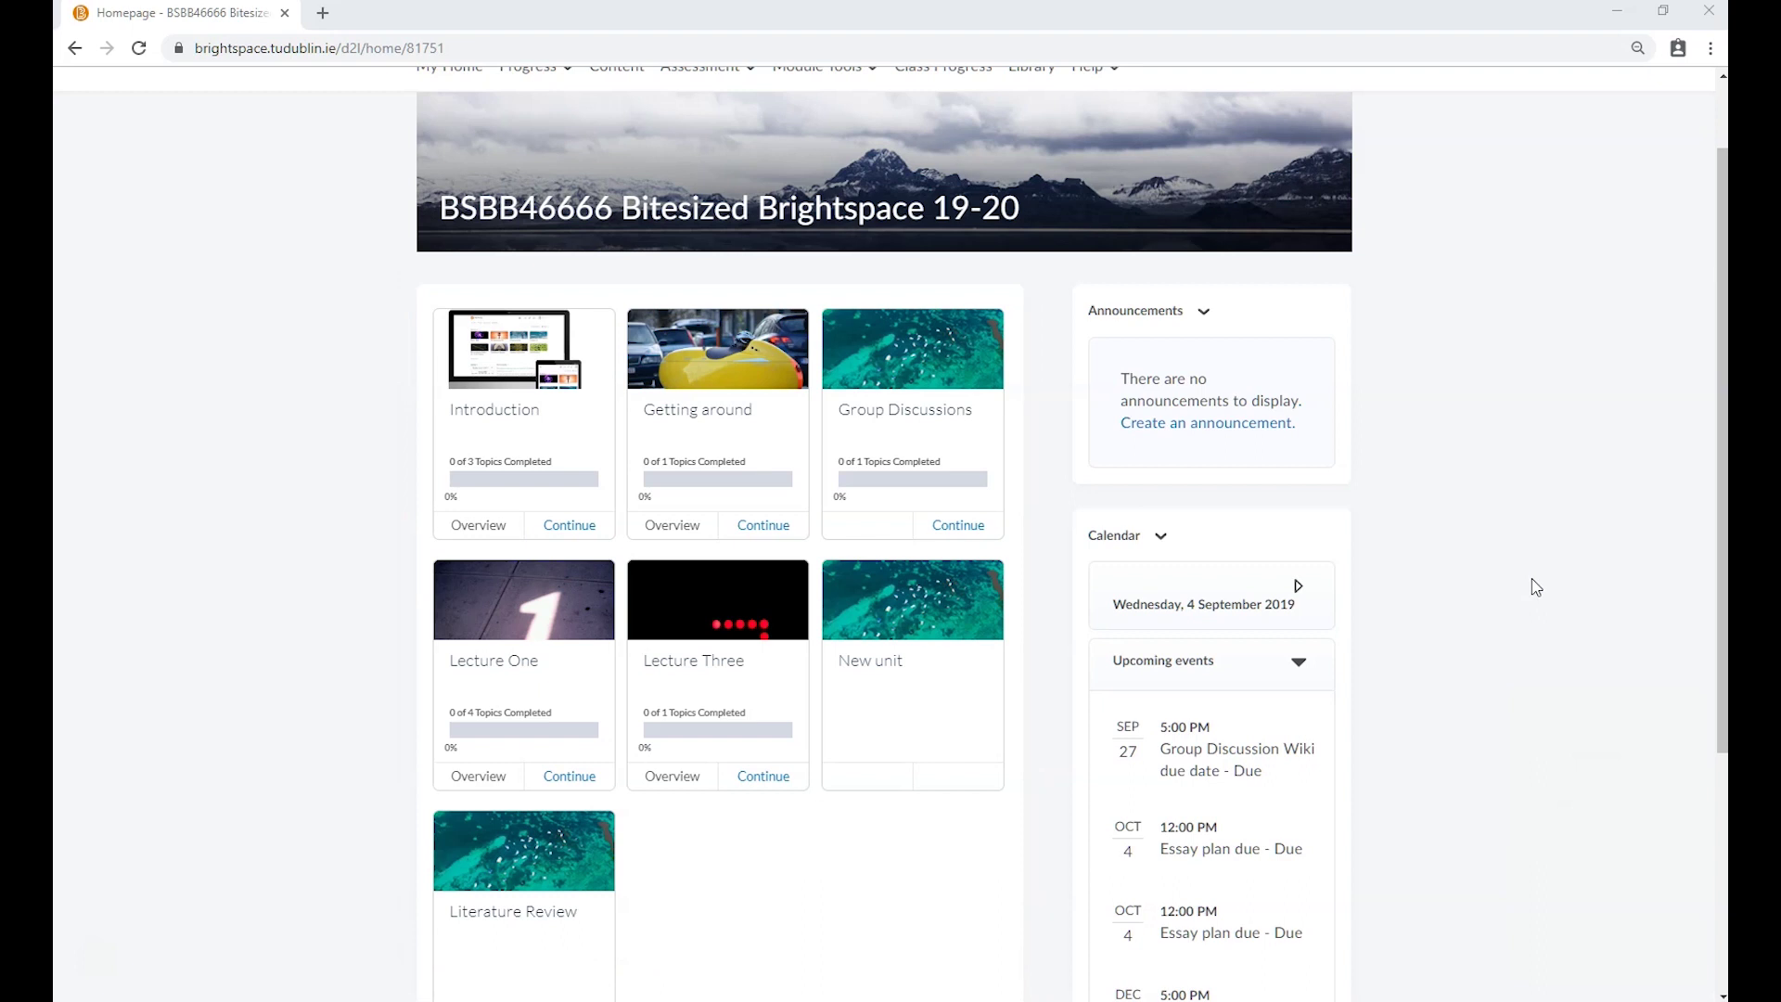
Open the Getting around unit, then the module's empty Overview page
click(769, 360)
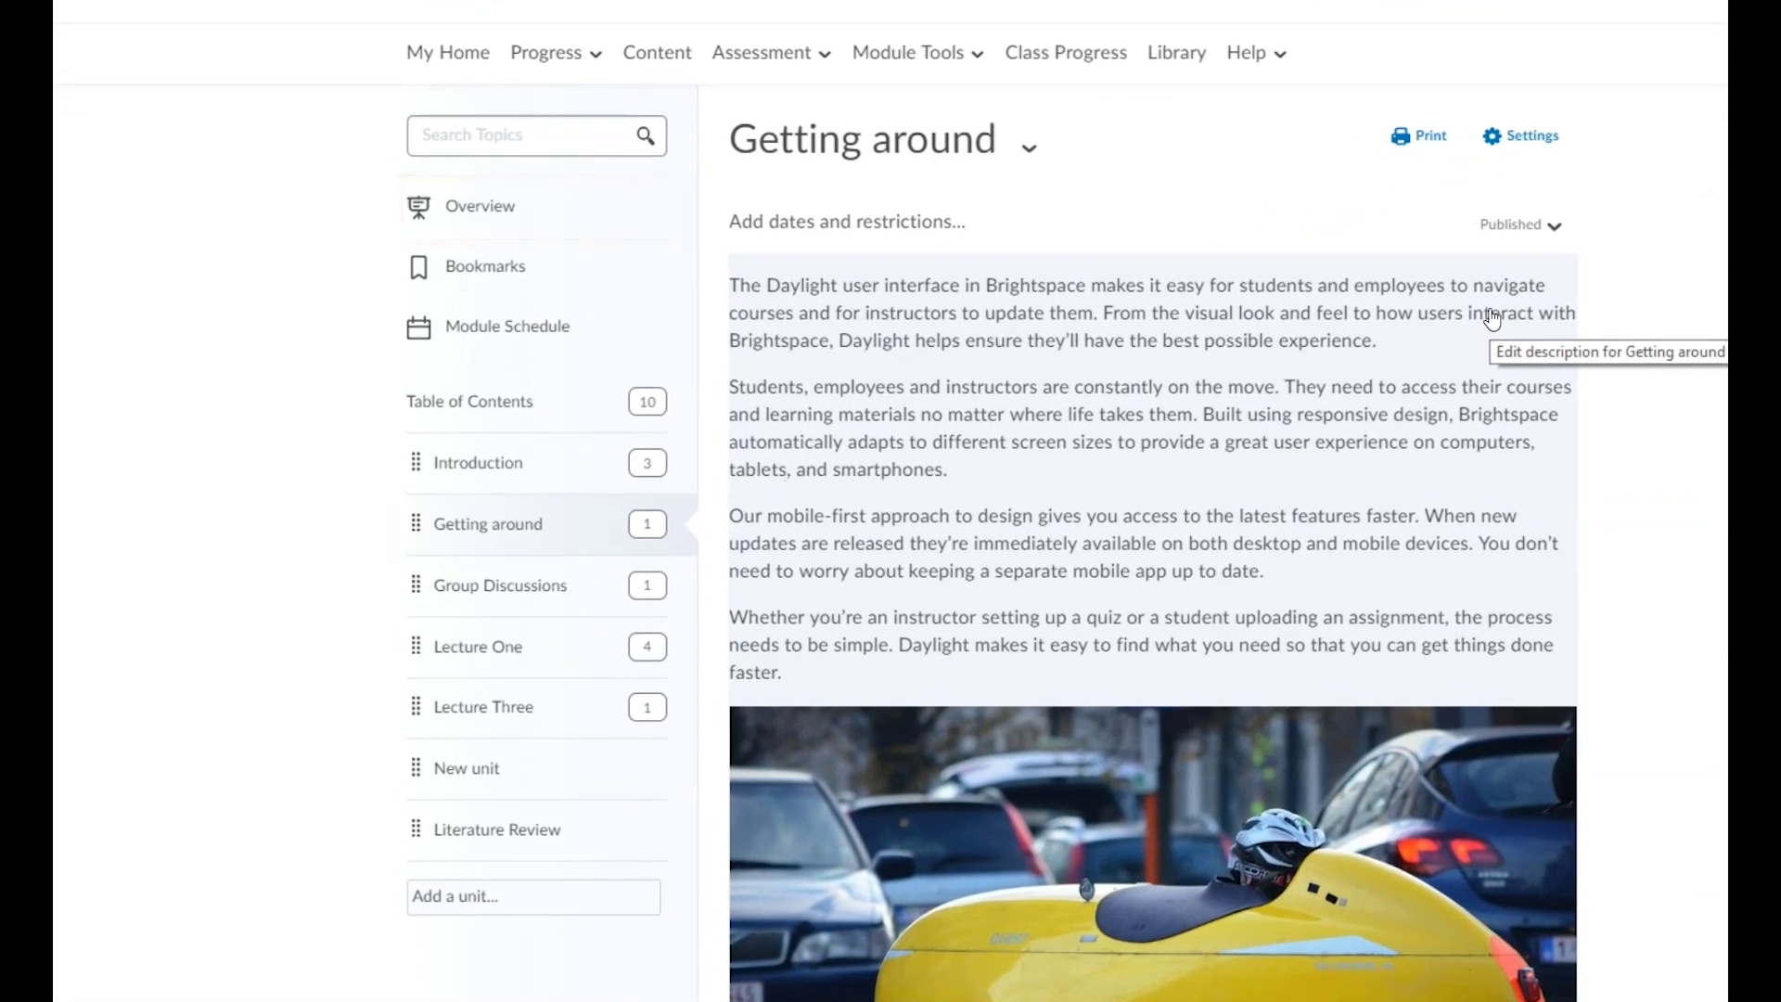
click(558, 202)
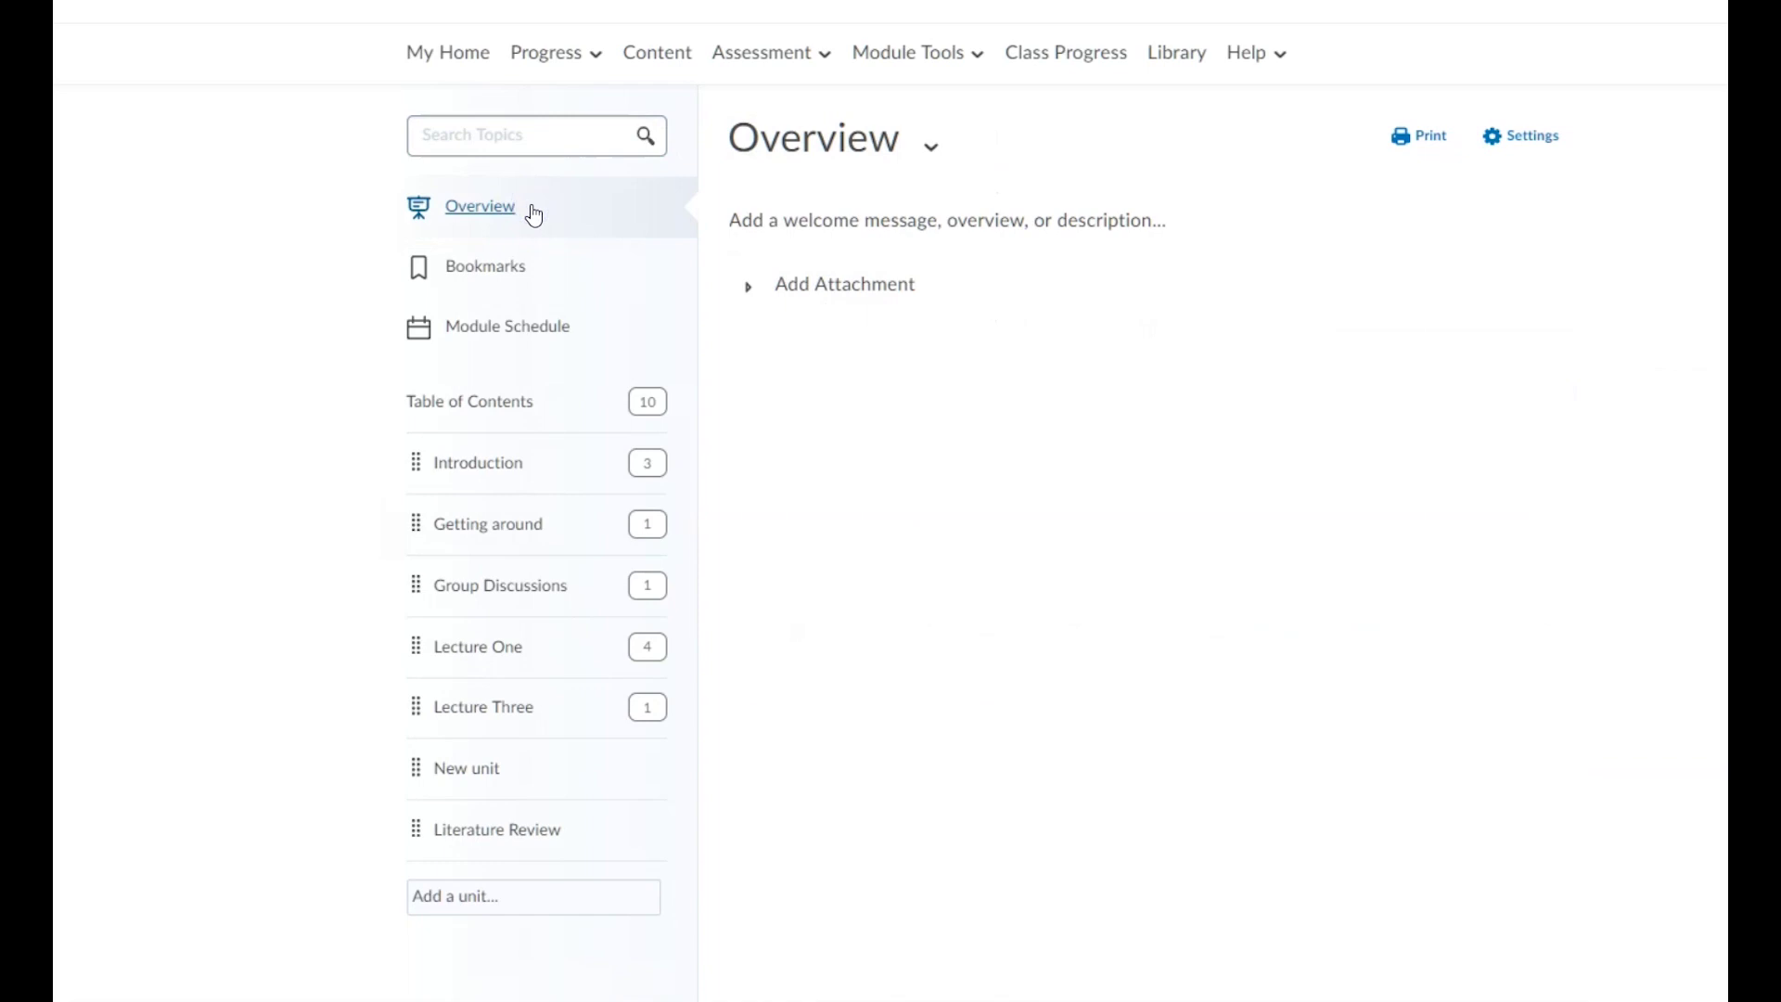
Start a welcome message on Overview, then review the full module schedule of dated events
click(798, 219)
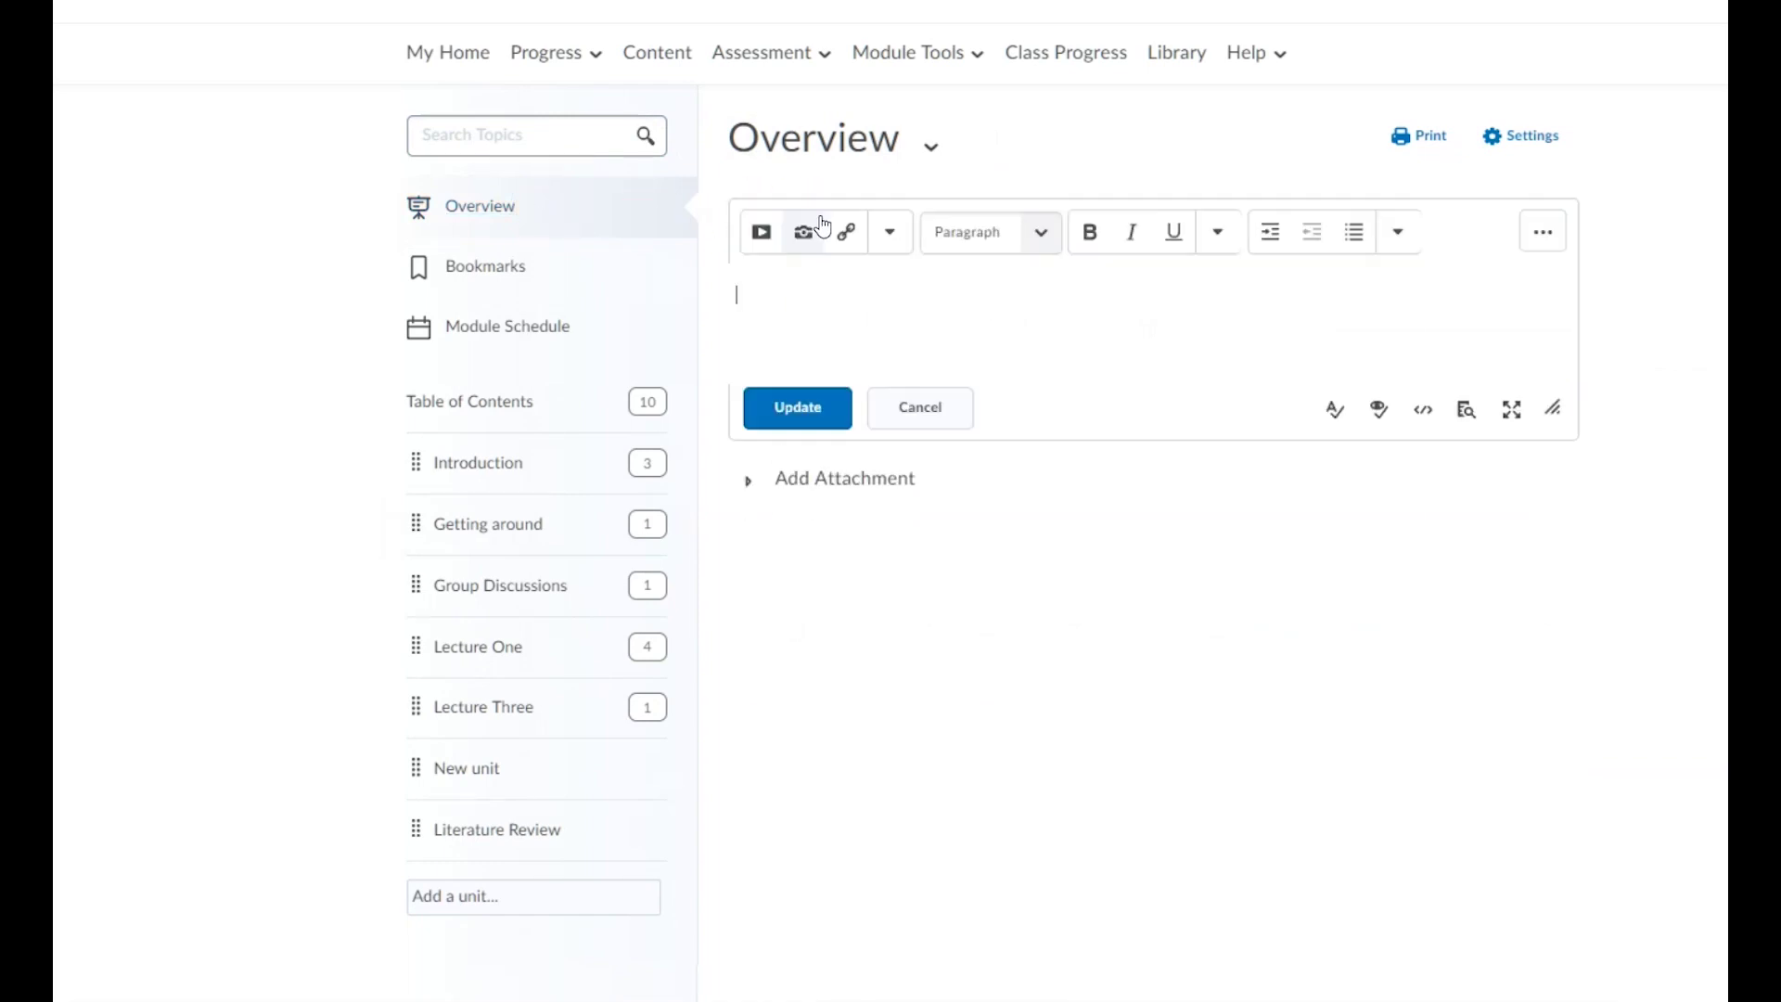
click(1262, 595)
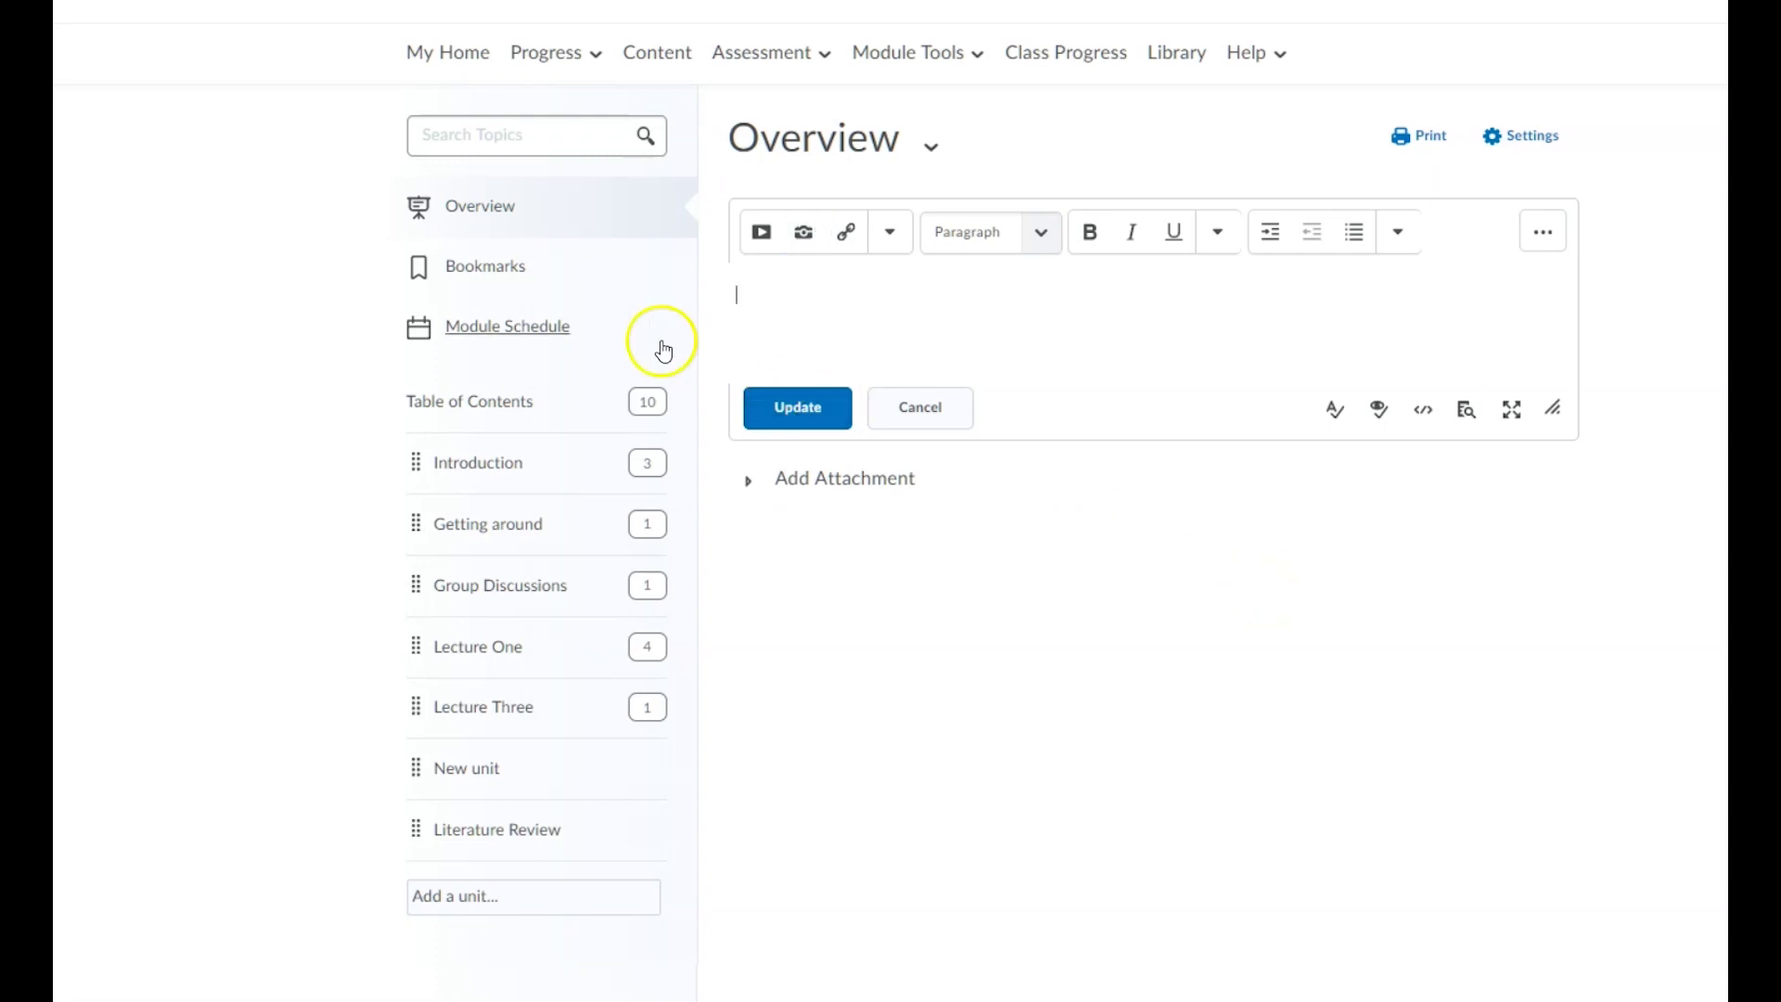
click(570, 331)
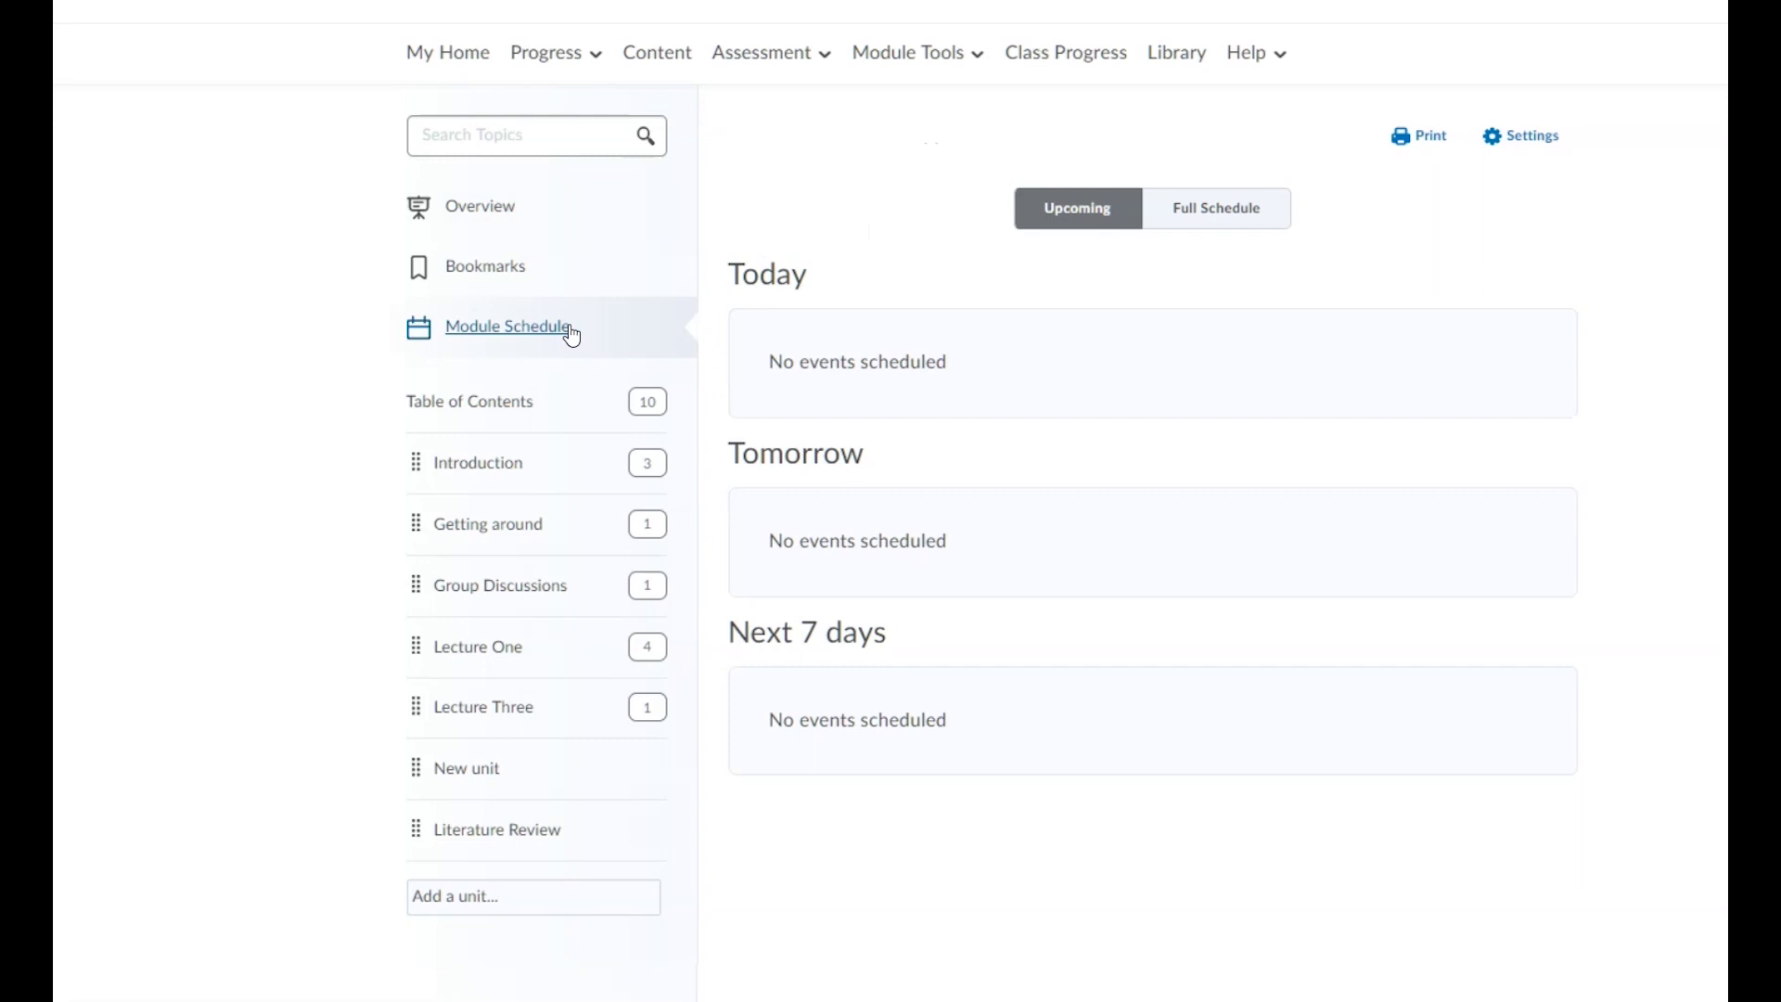
click(583, 332)
click(1256, 217)
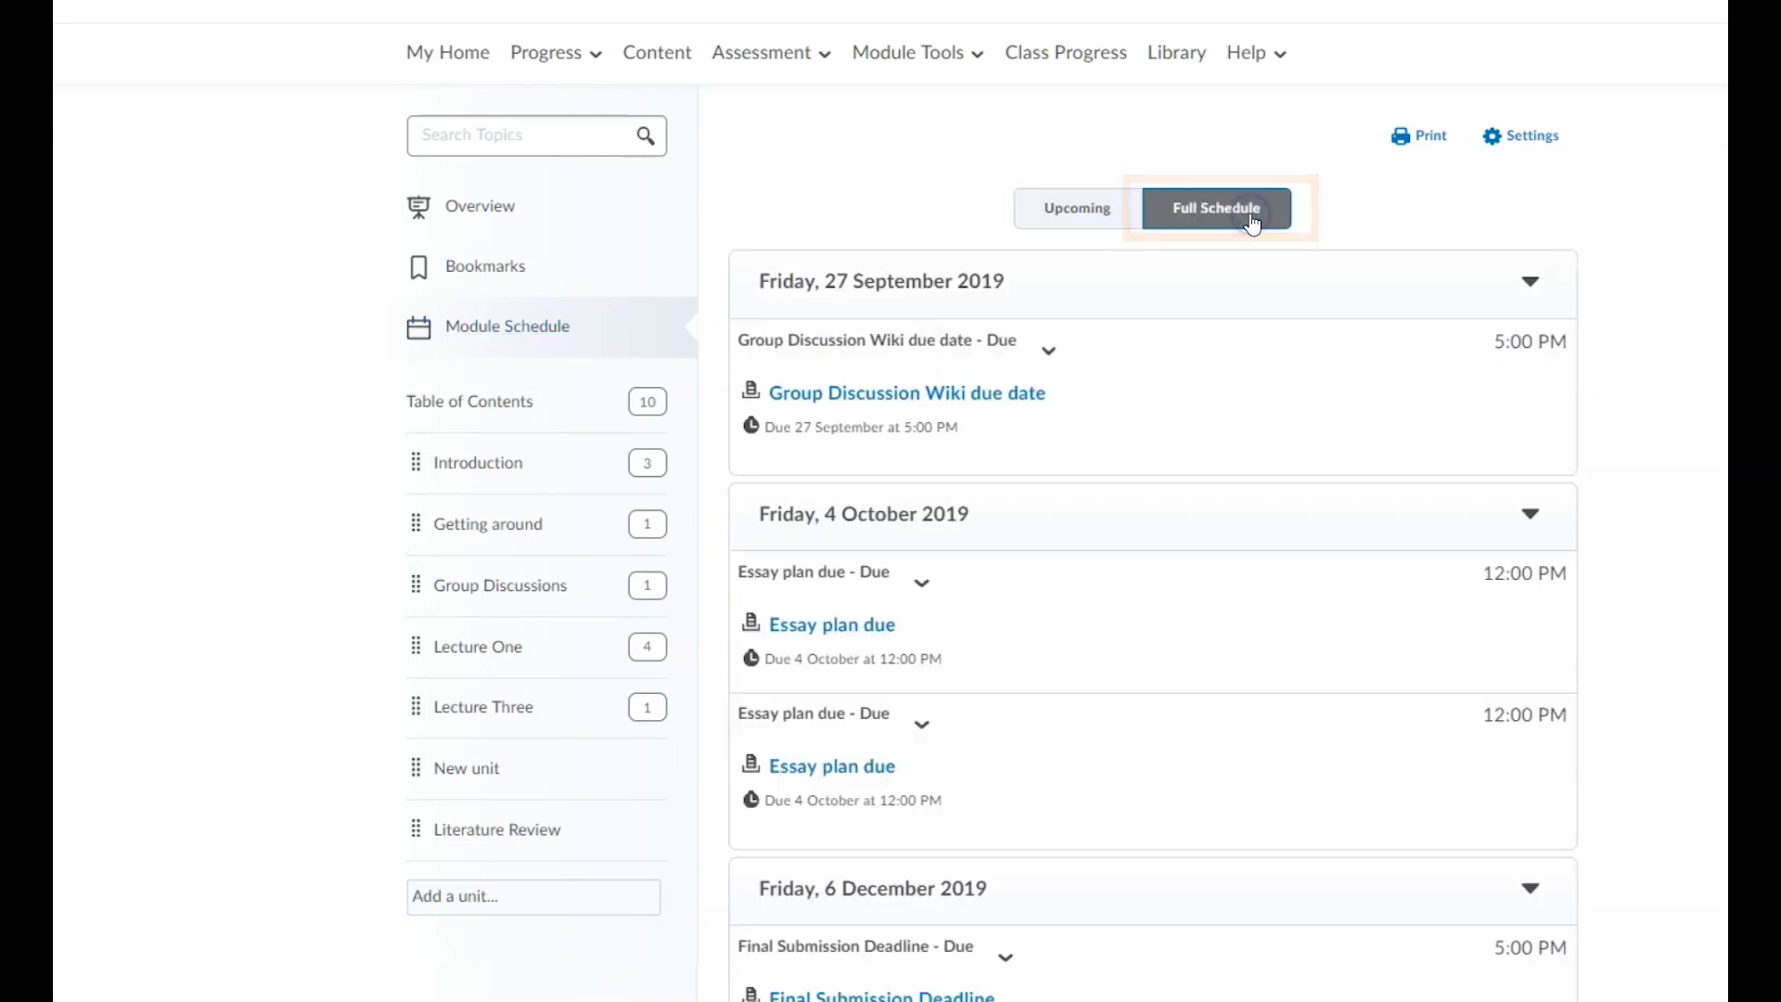
scroll(1363, 382, down, 3)
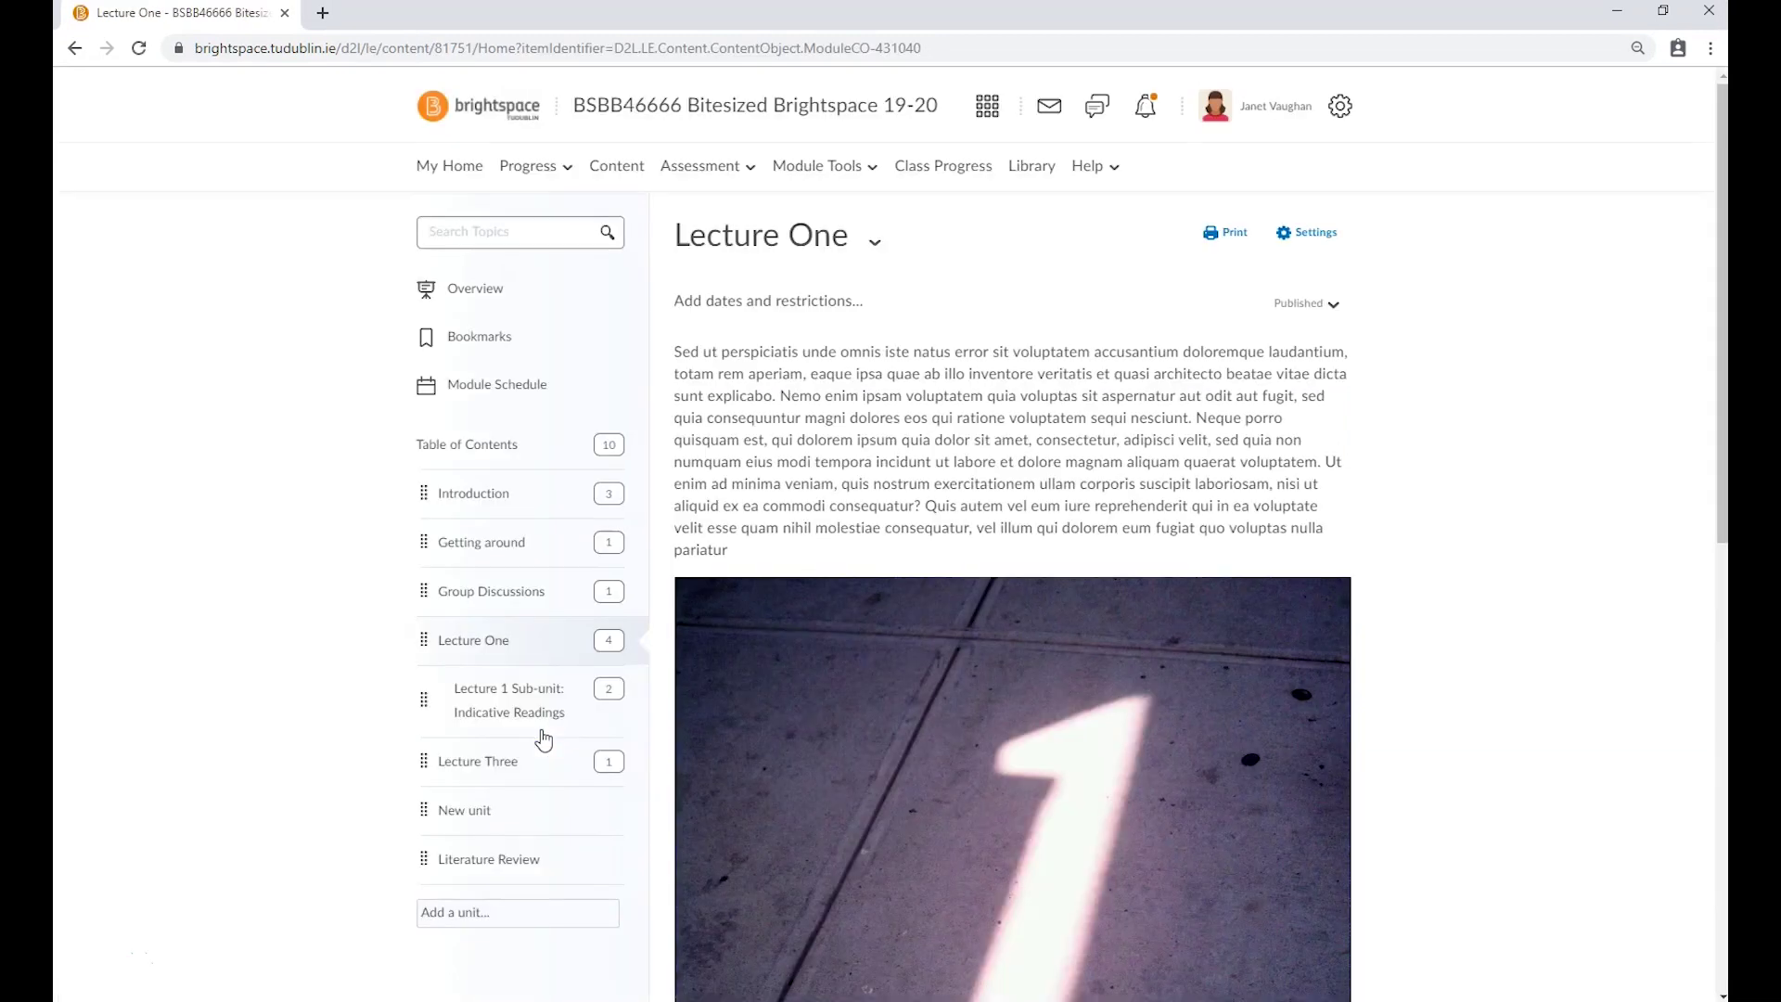
Bookmark the Lecture One navigation video topic and expand then collapse its table-of-contents panel
scroll(544, 740, down, 4)
scroll(542, 737, down, 7)
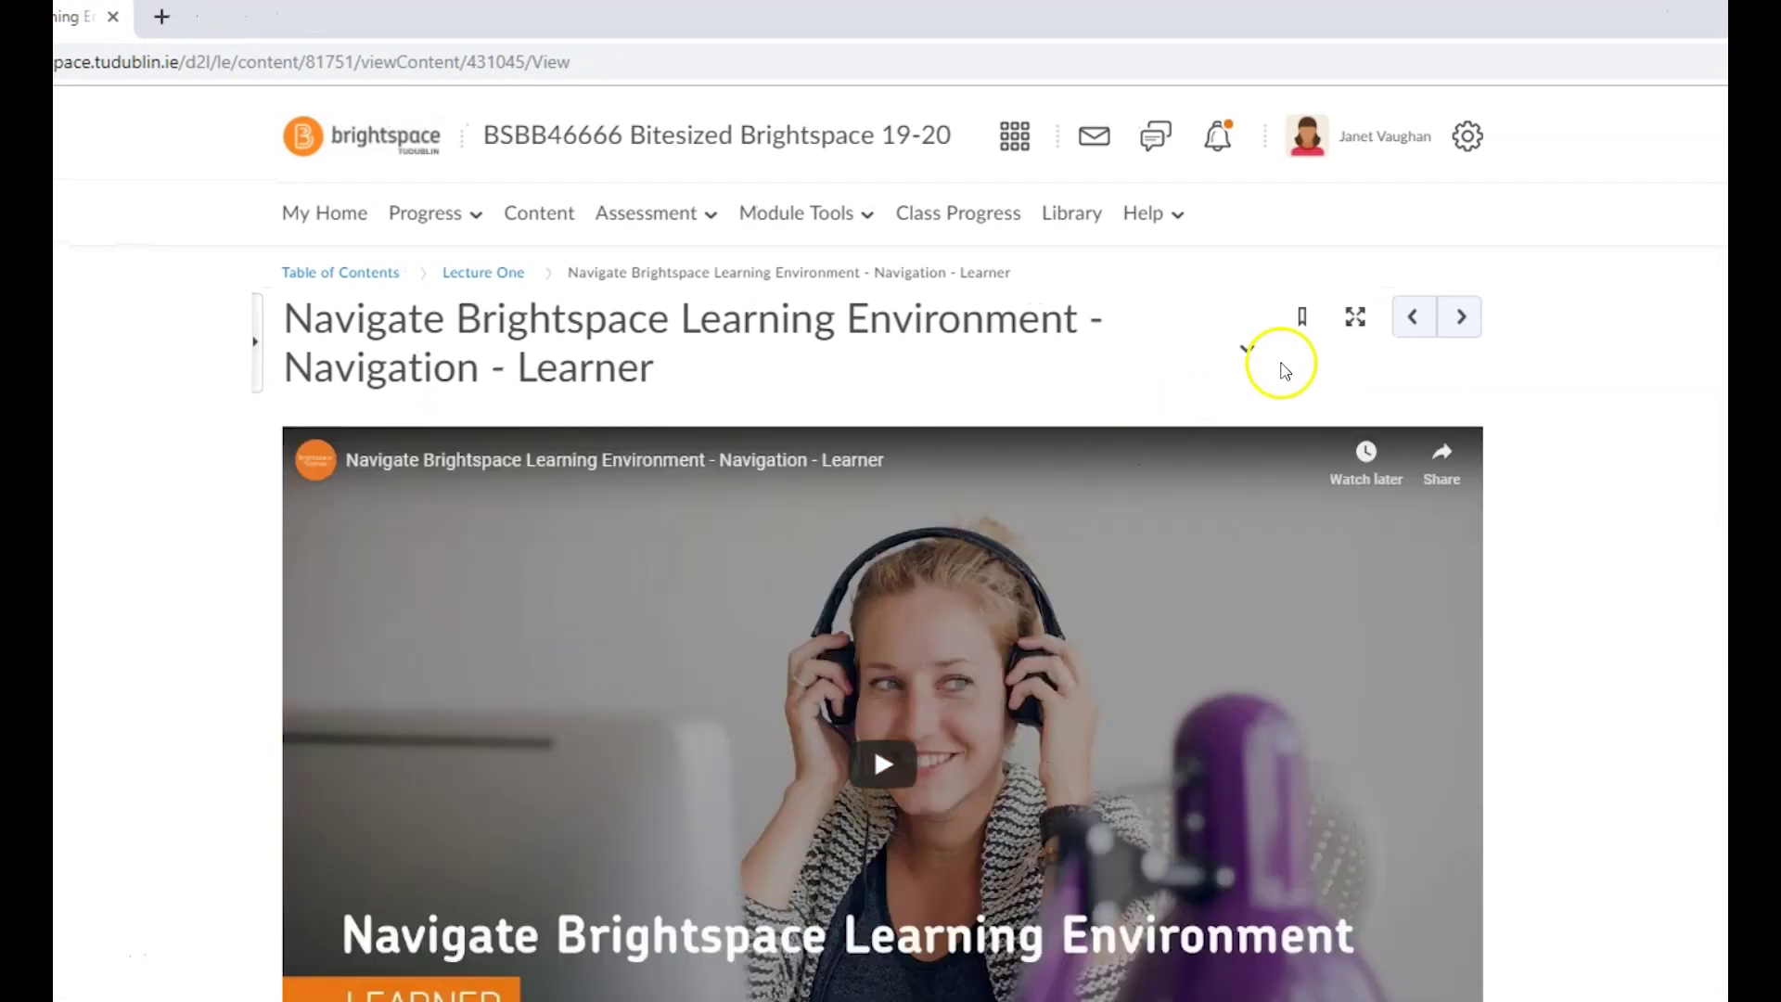
click(1305, 324)
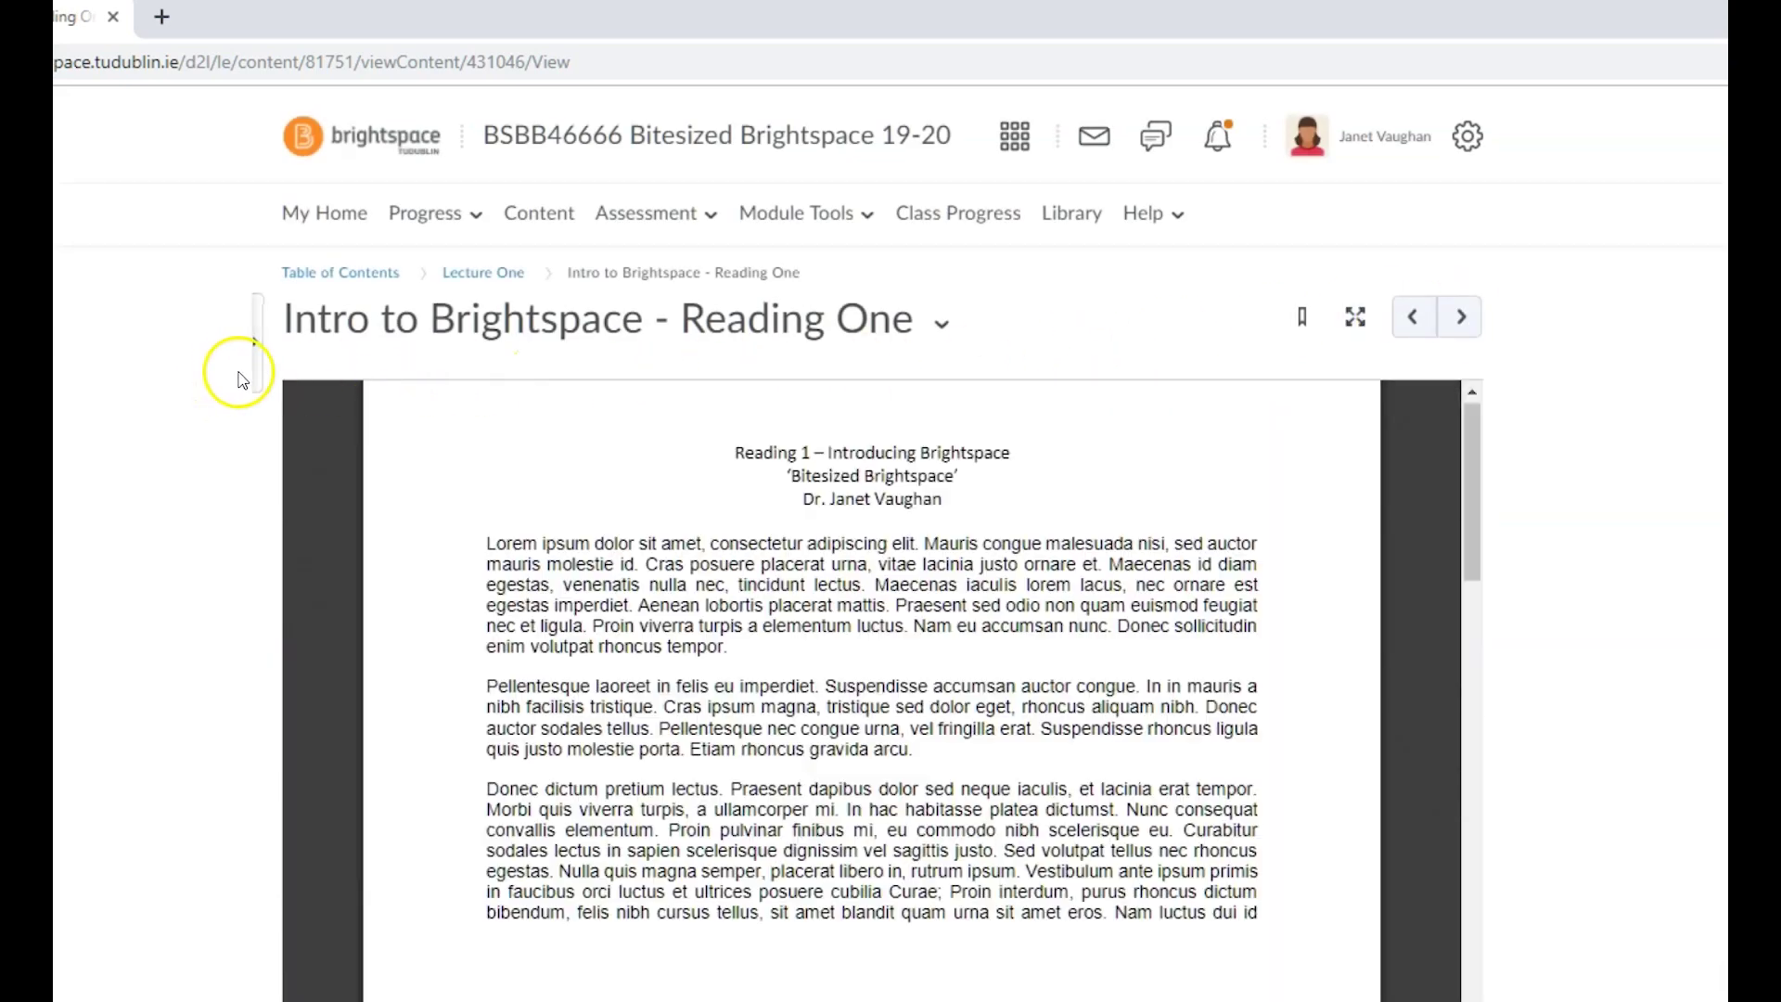
click(255, 373)
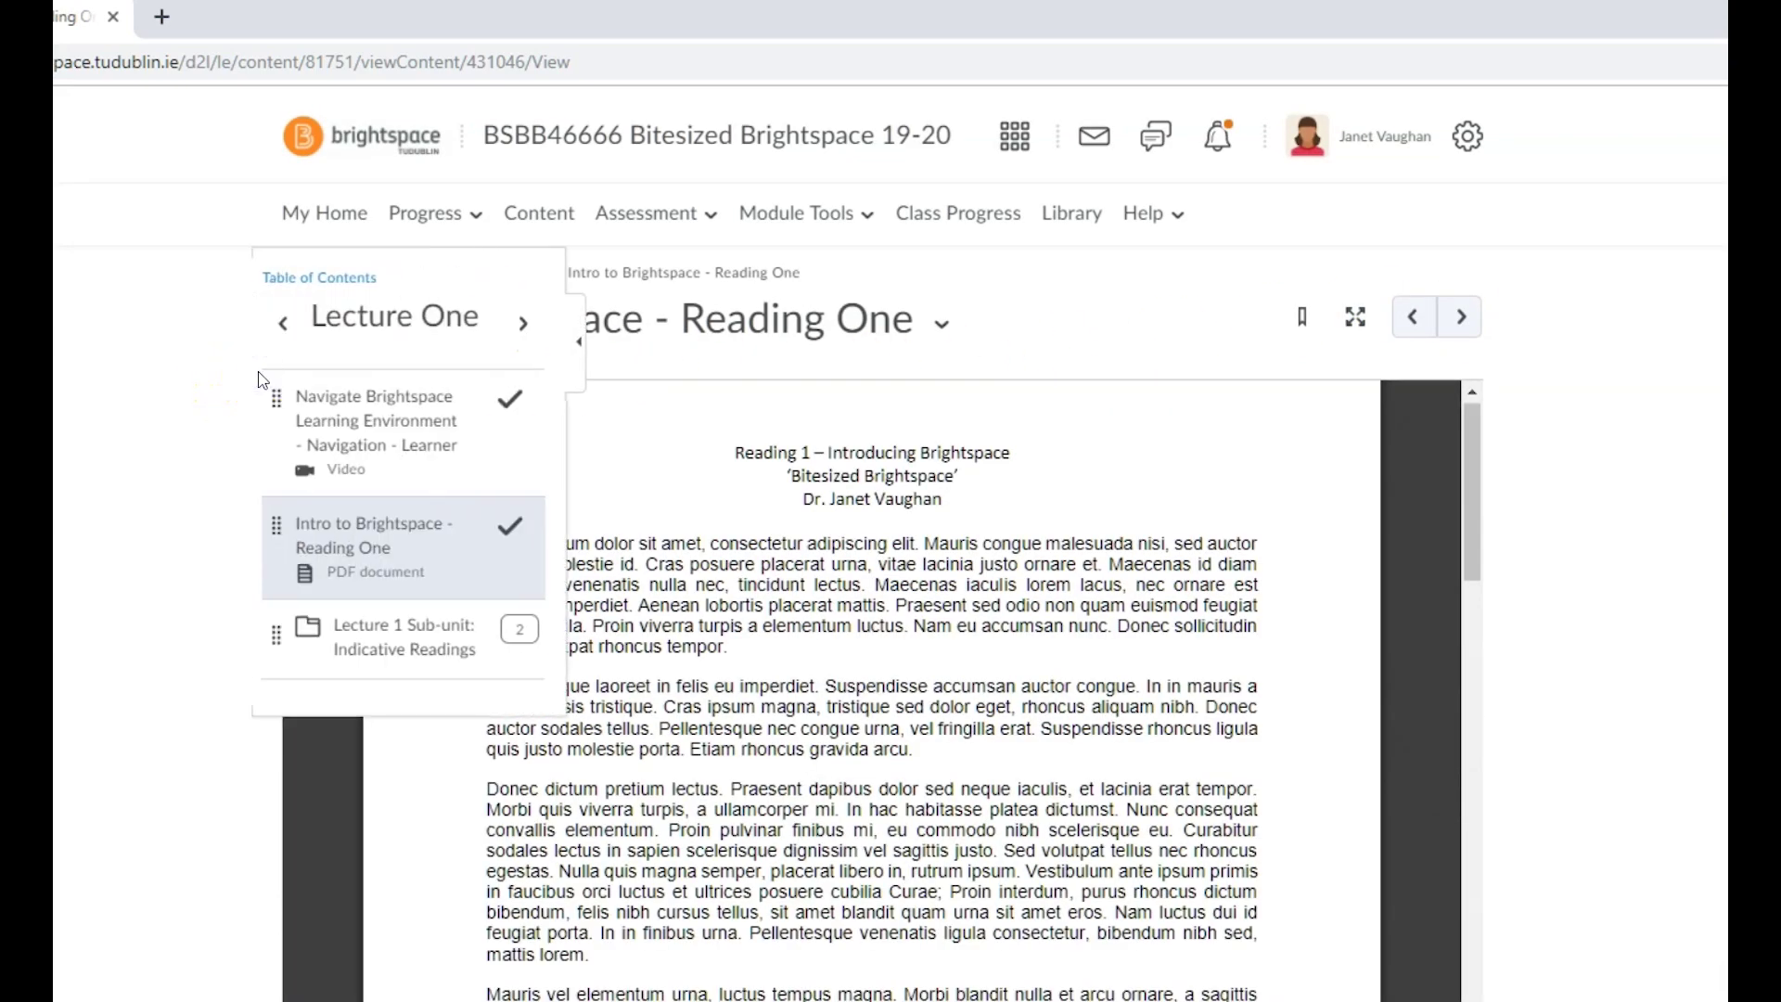
click(156, 490)
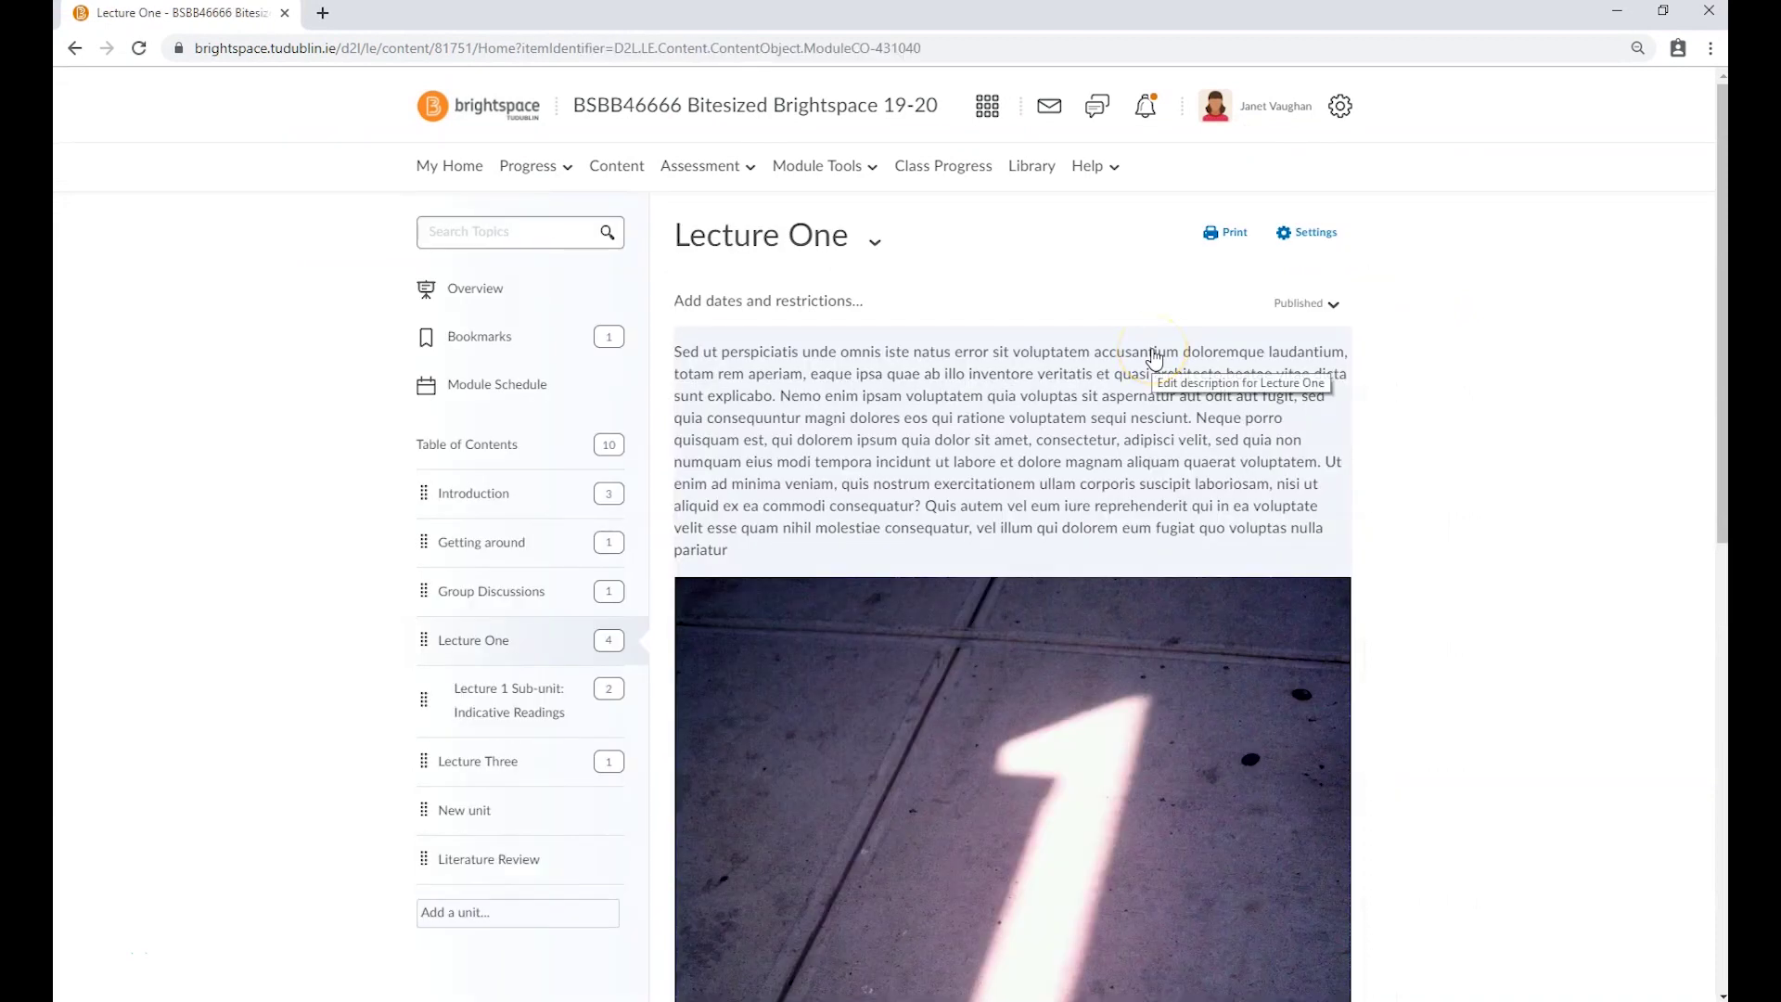
Check the Lecture One and navigation video option menus without changes, then return to the module homepage
click(878, 244)
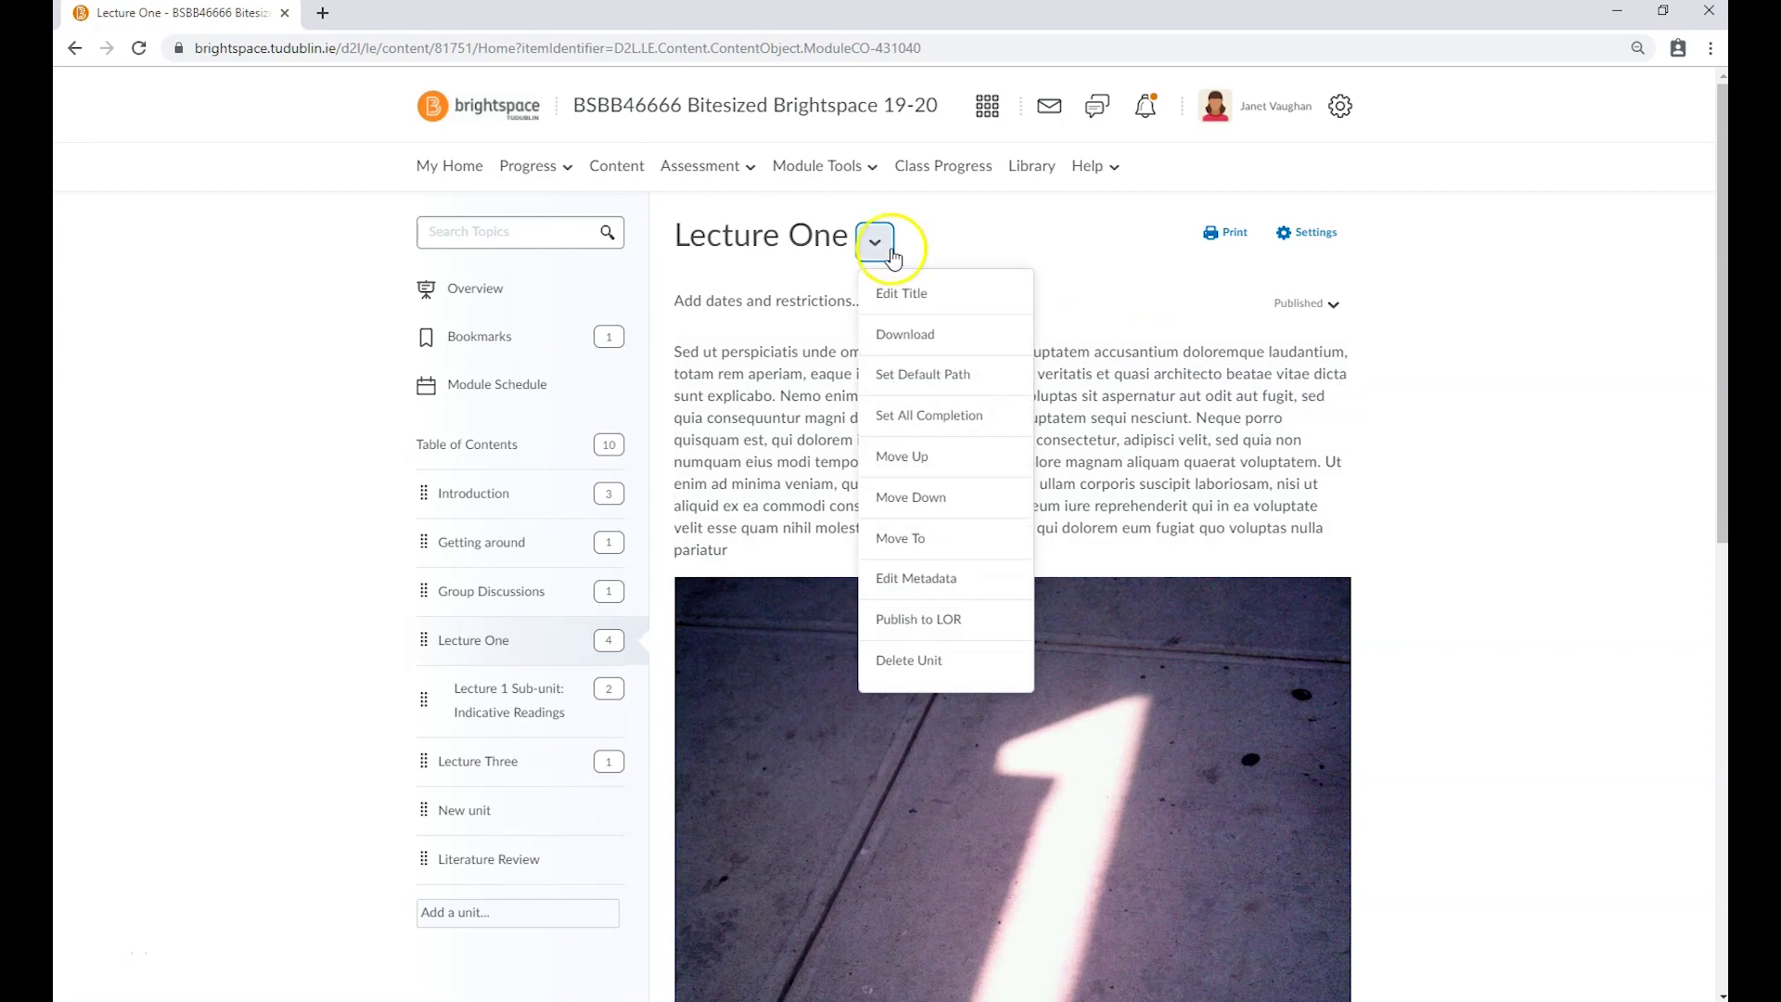
click(1143, 278)
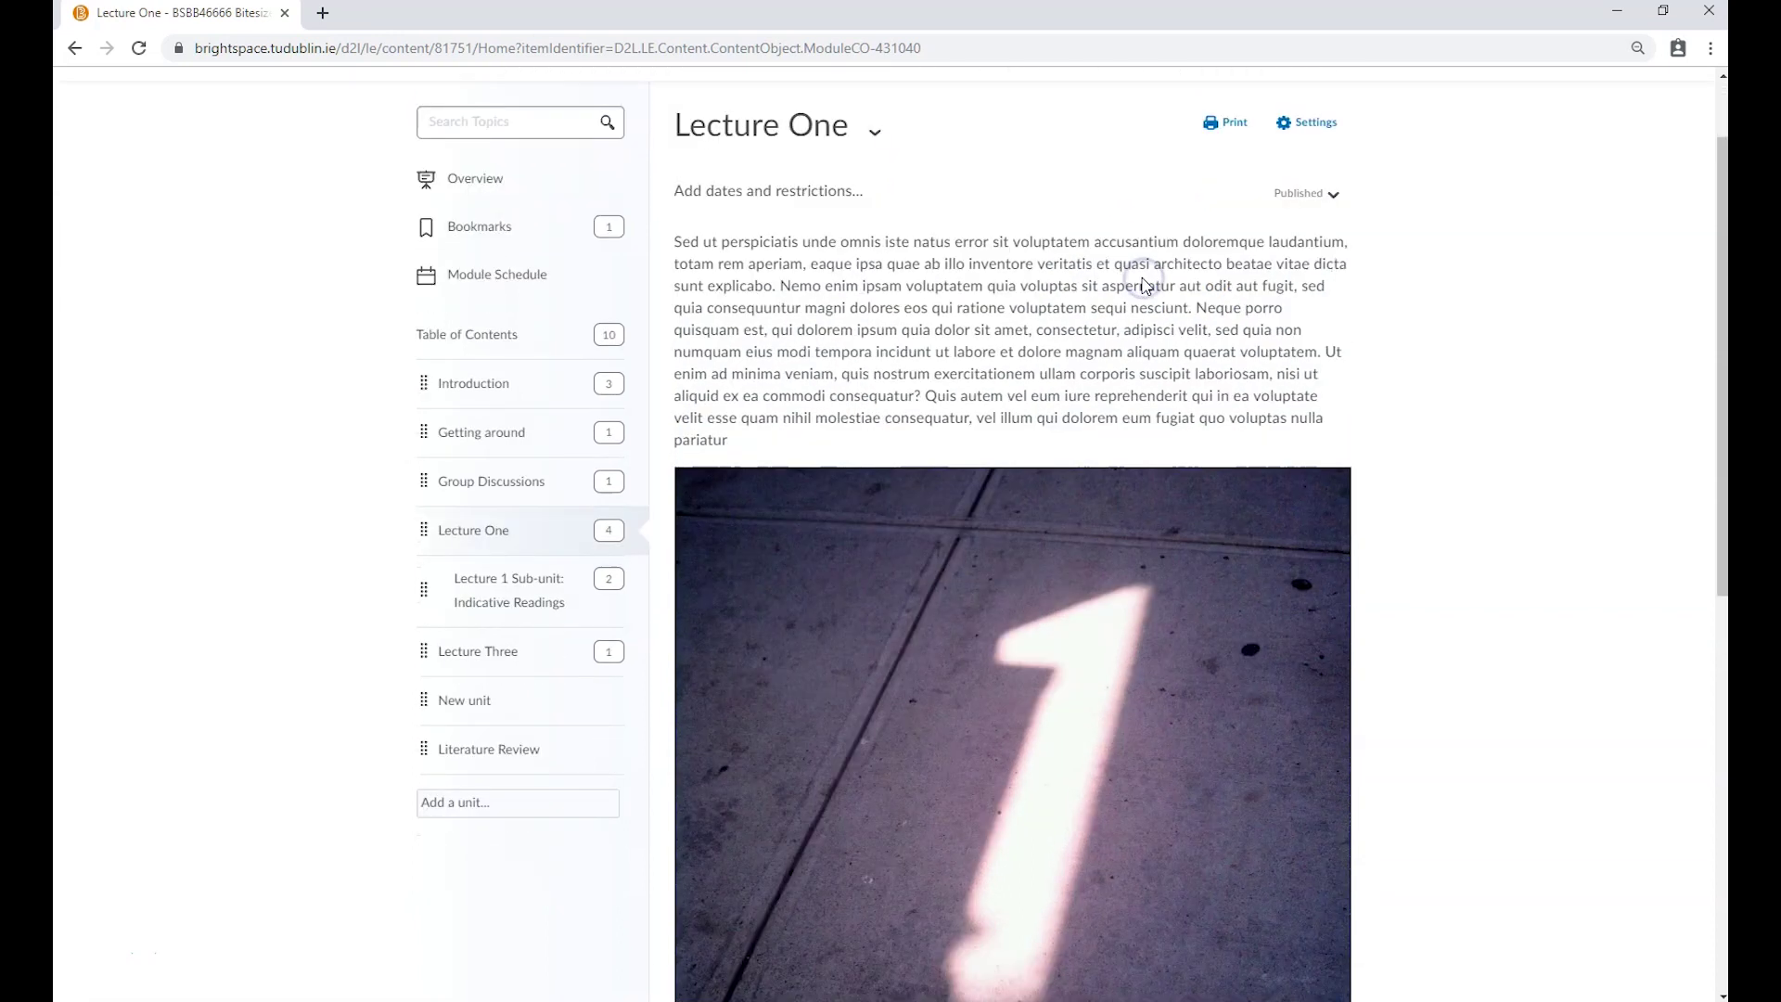
scroll(1140, 283, down, 10)
click(1078, 475)
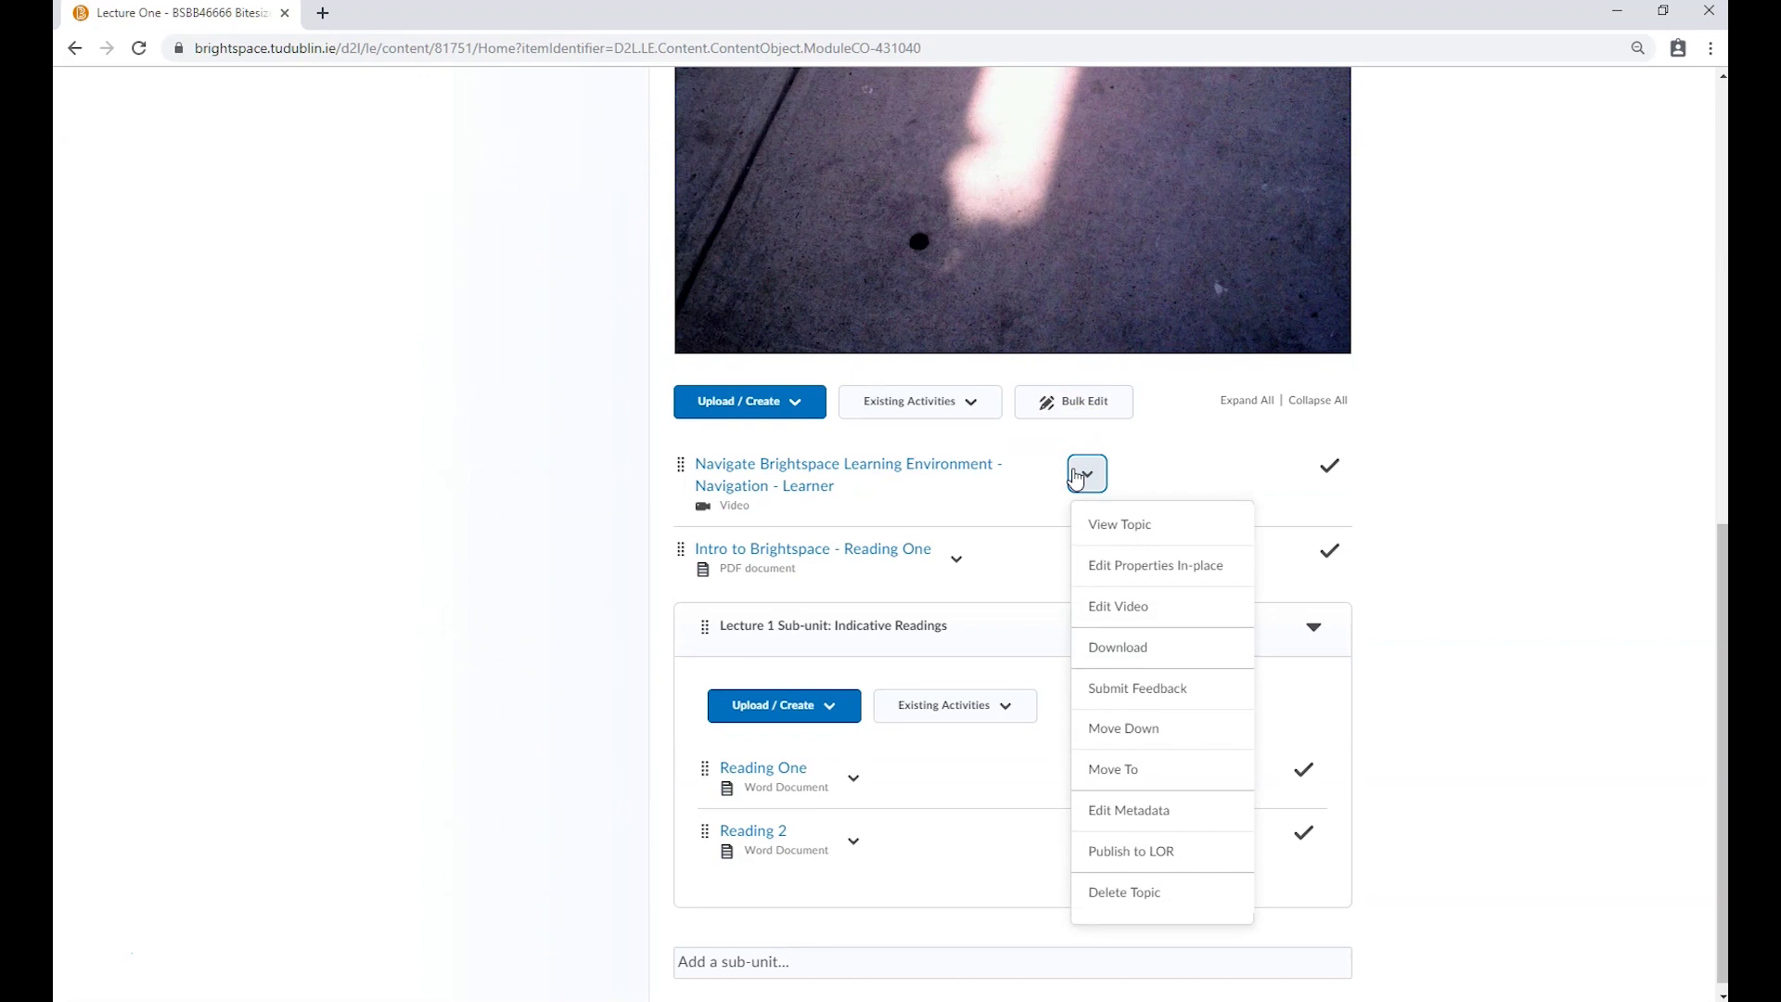
click(1402, 466)
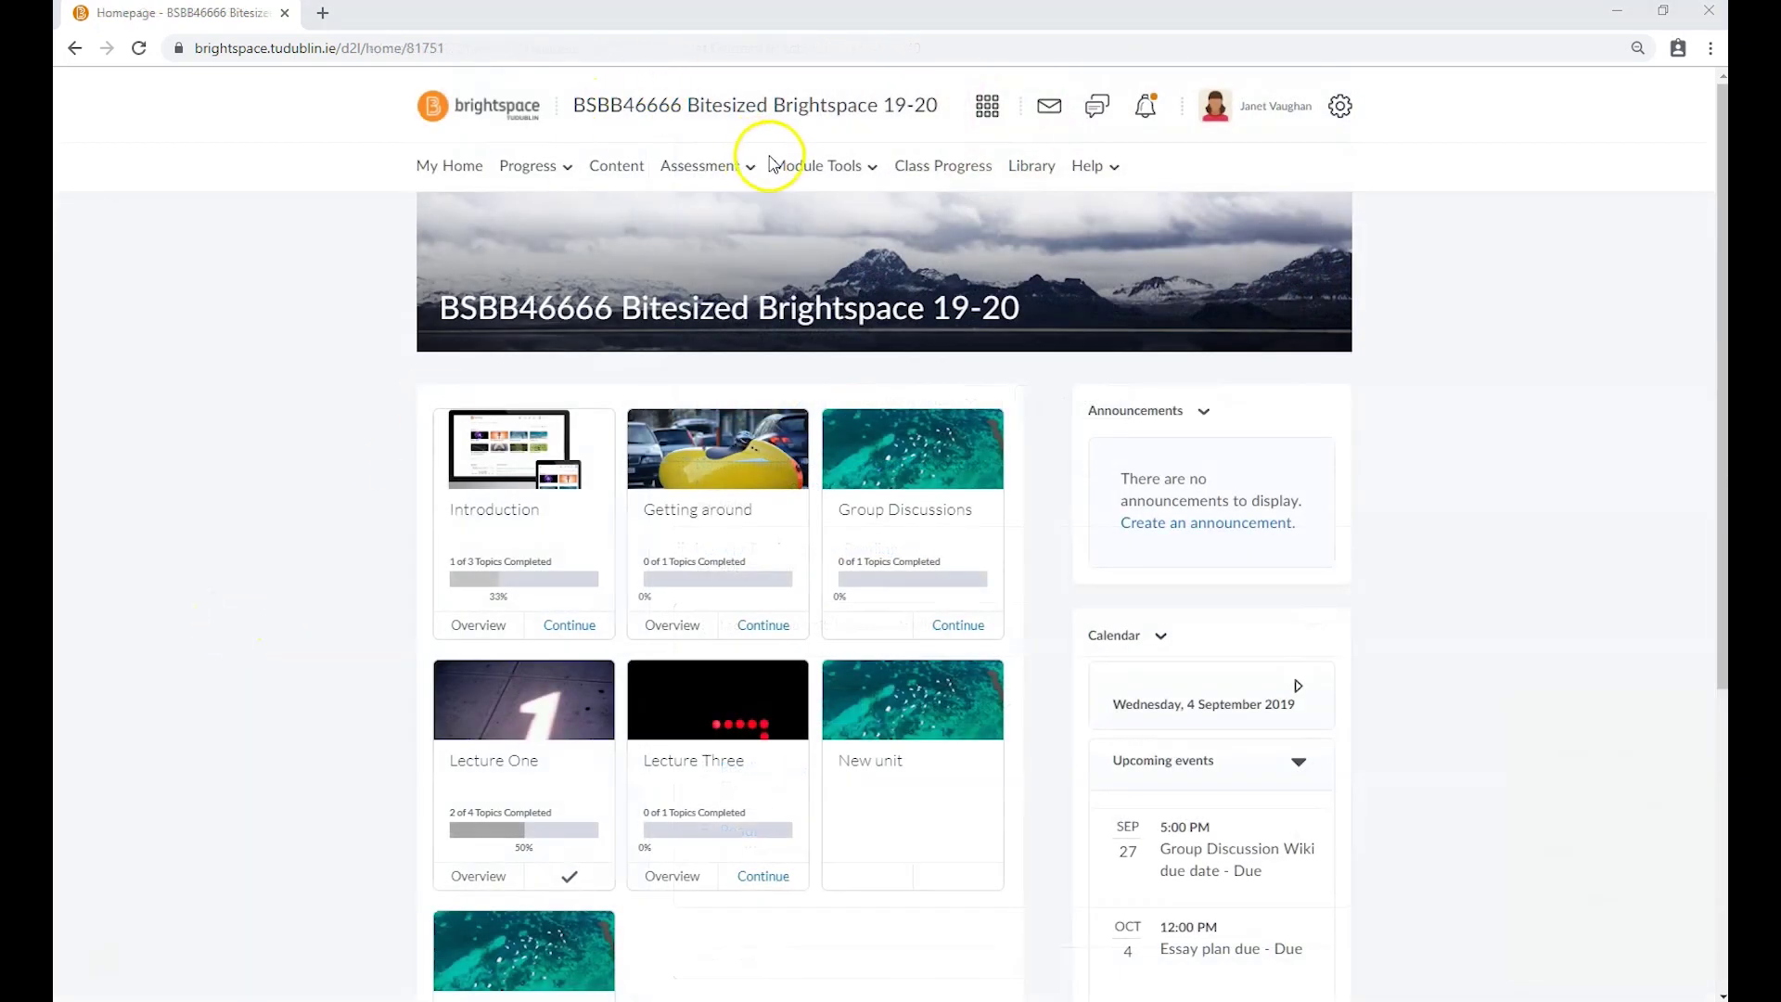
click(795, 169)
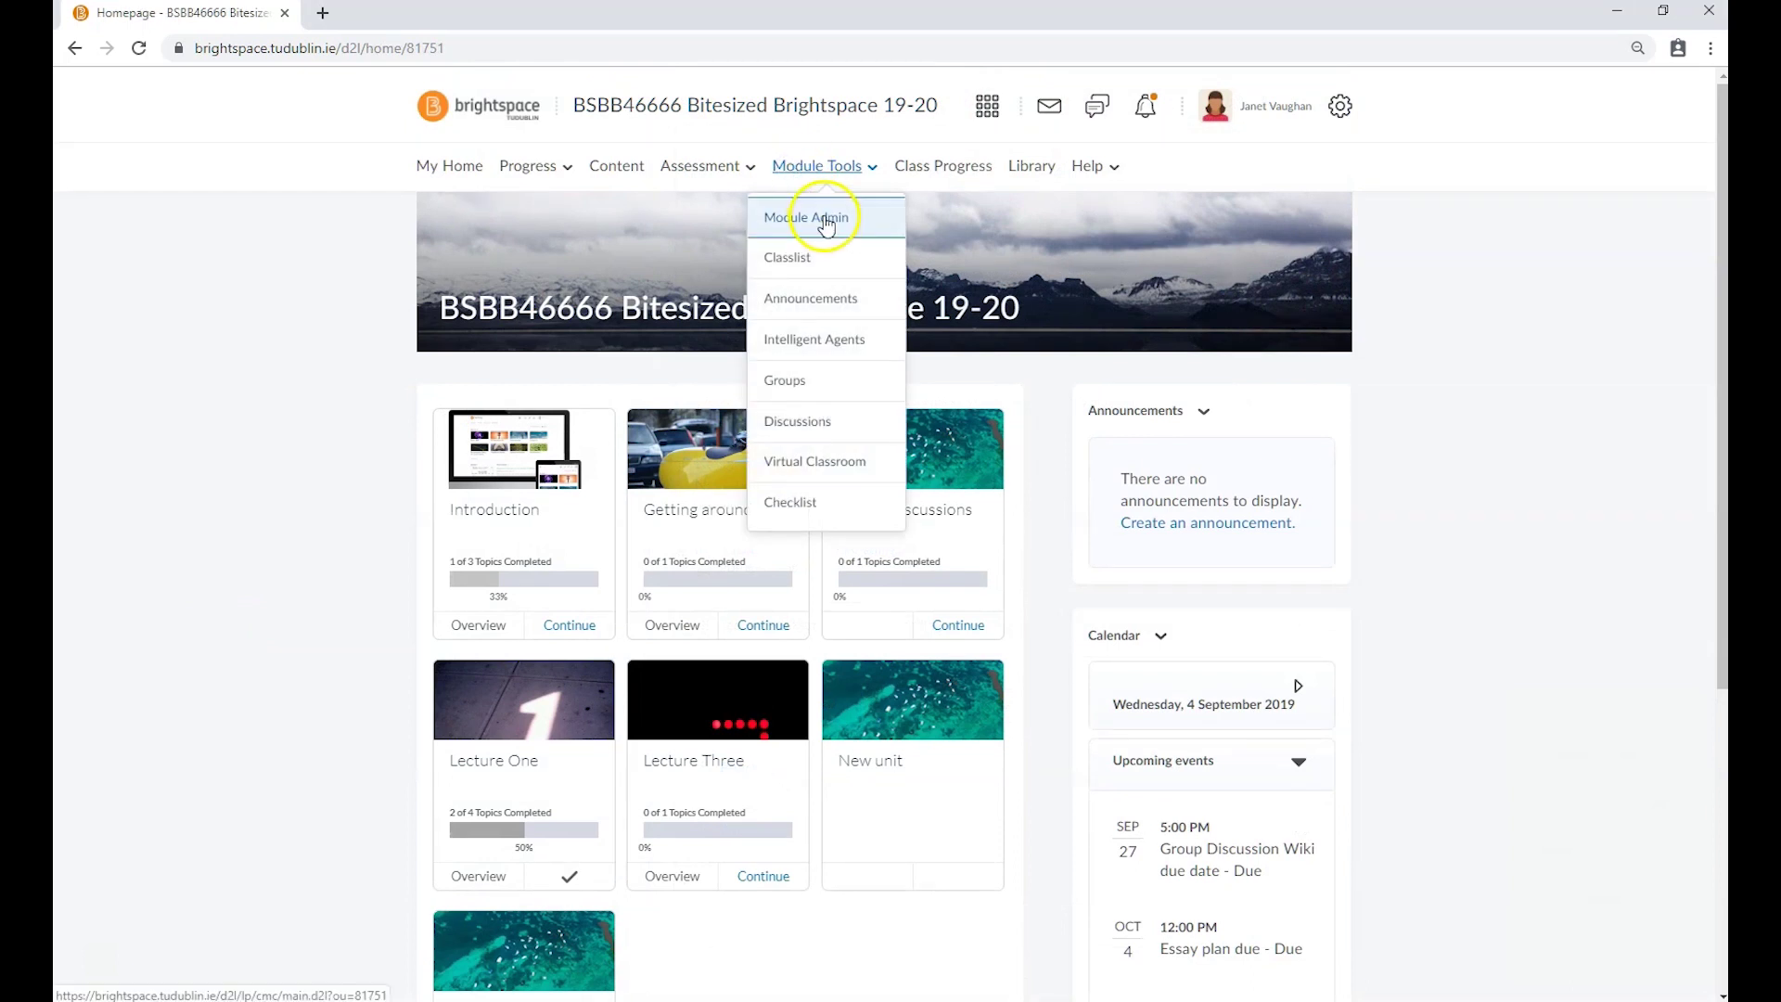
click(824, 219)
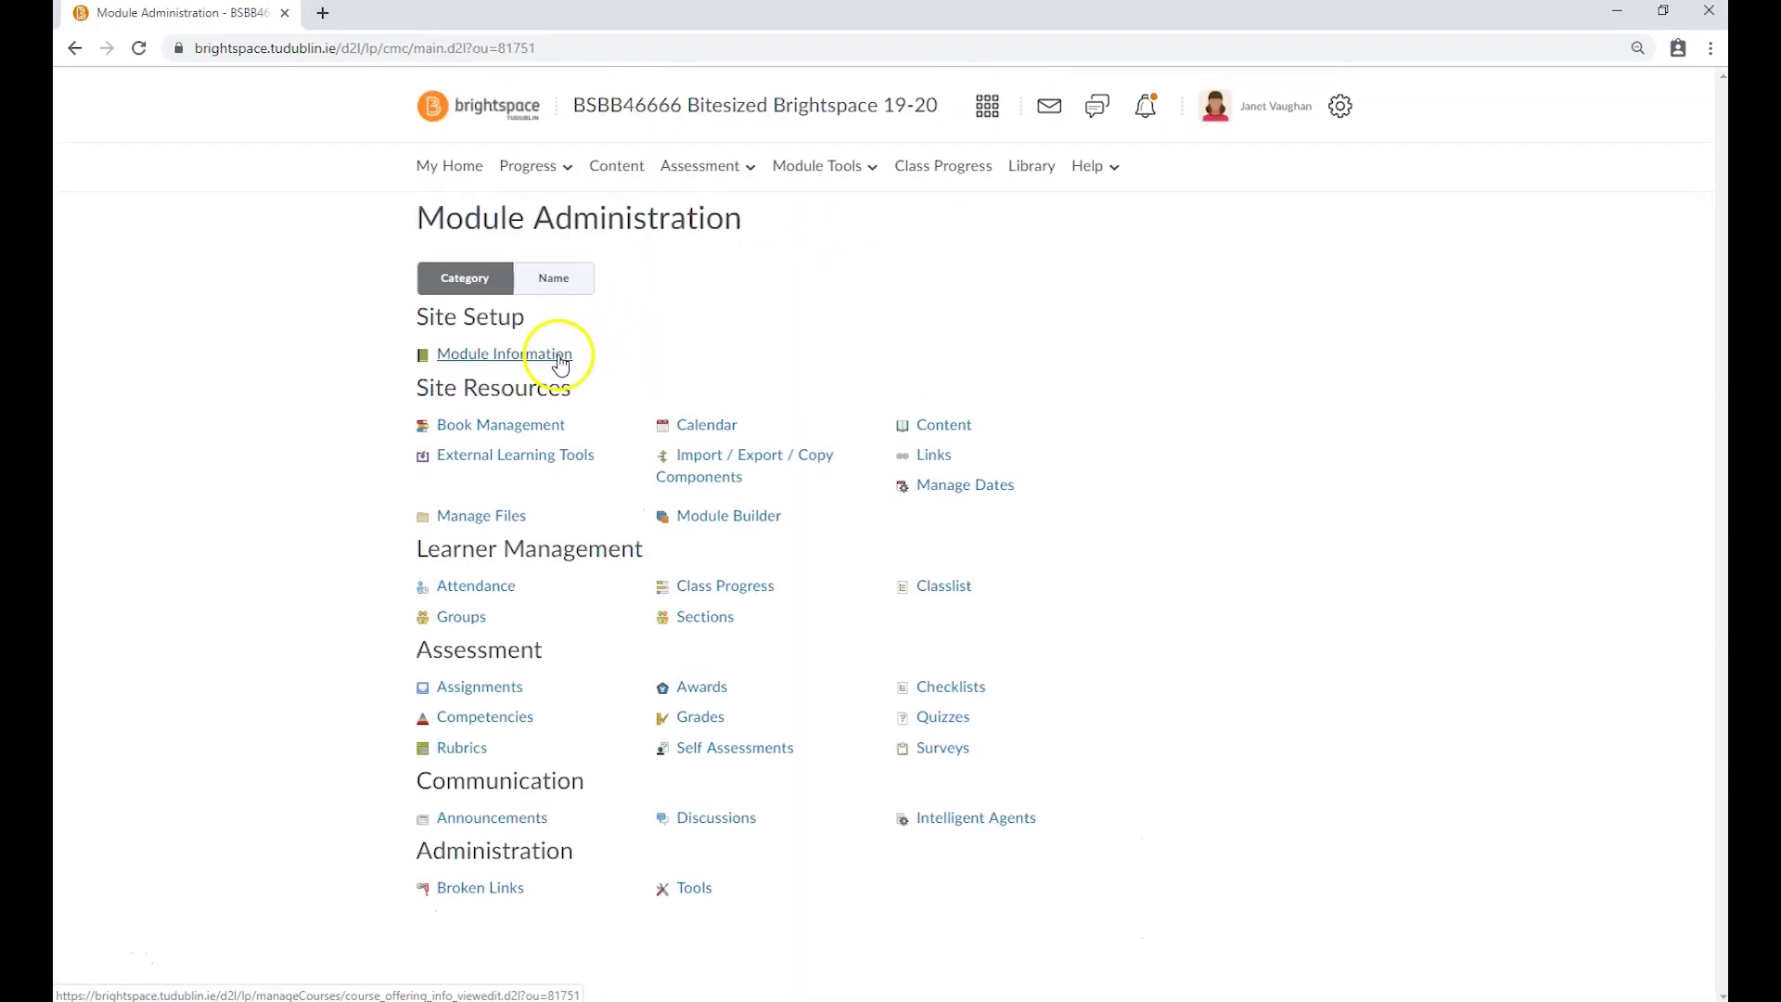
click(561, 361)
click(1009, 413)
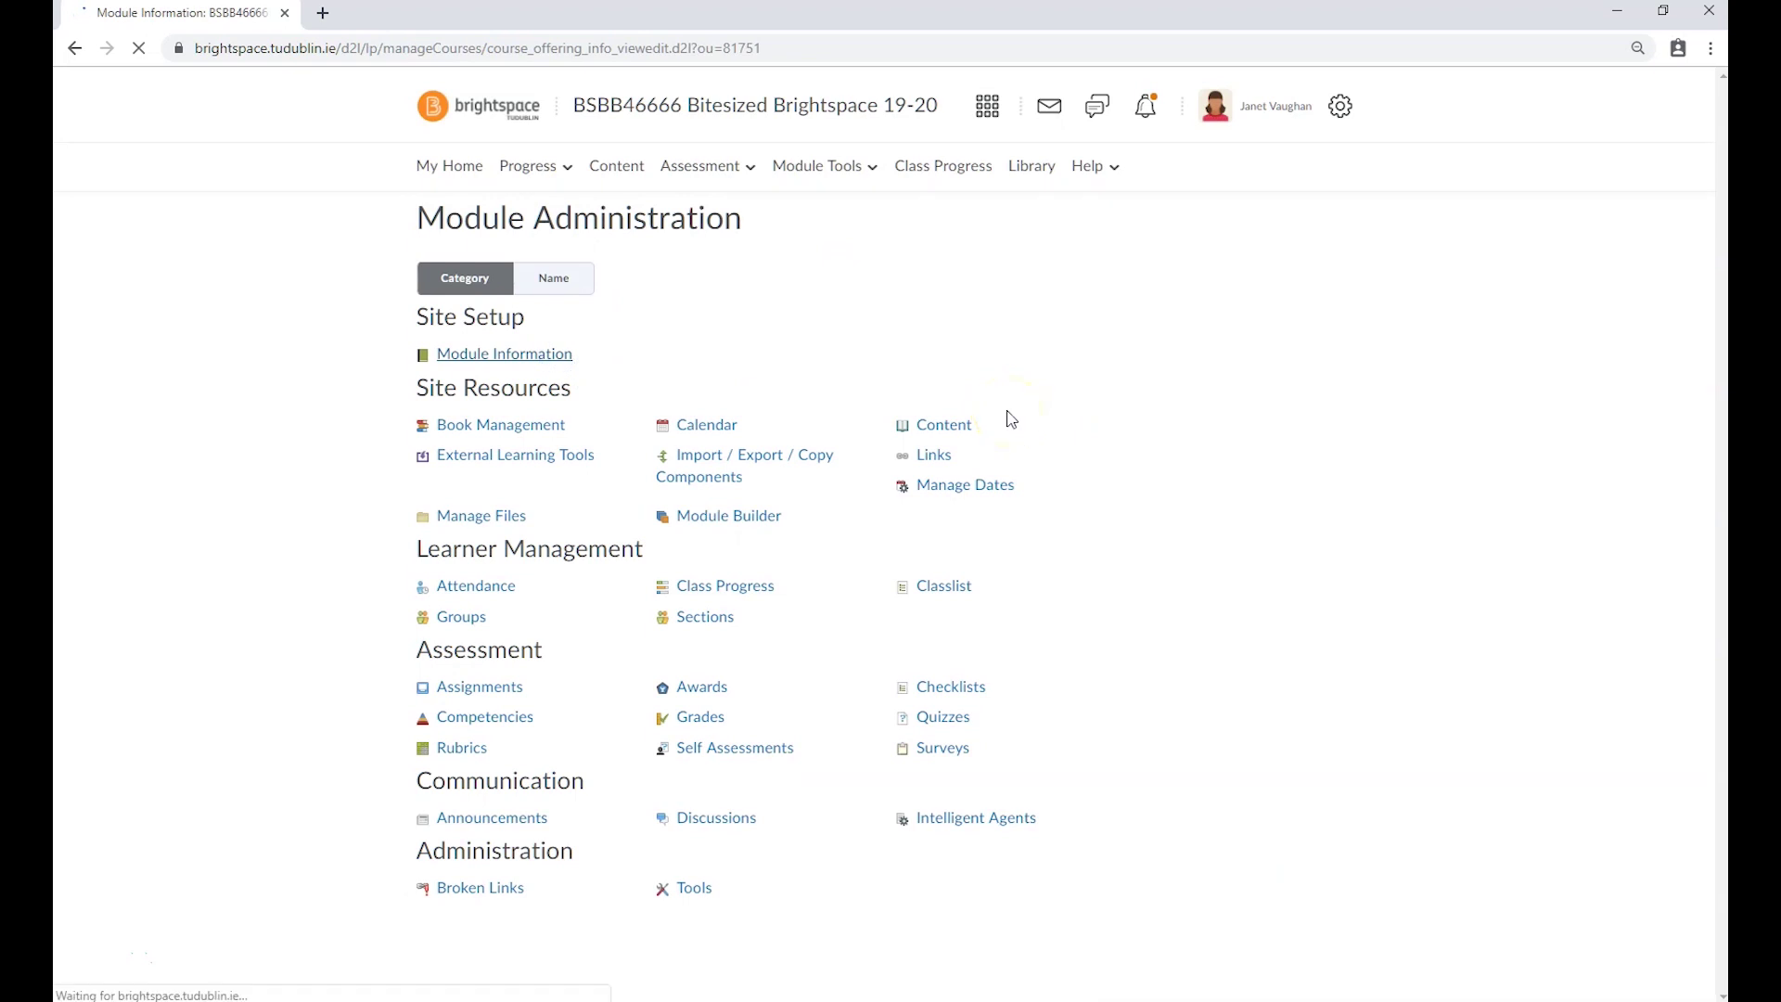
scroll(1006, 413, down, 5)
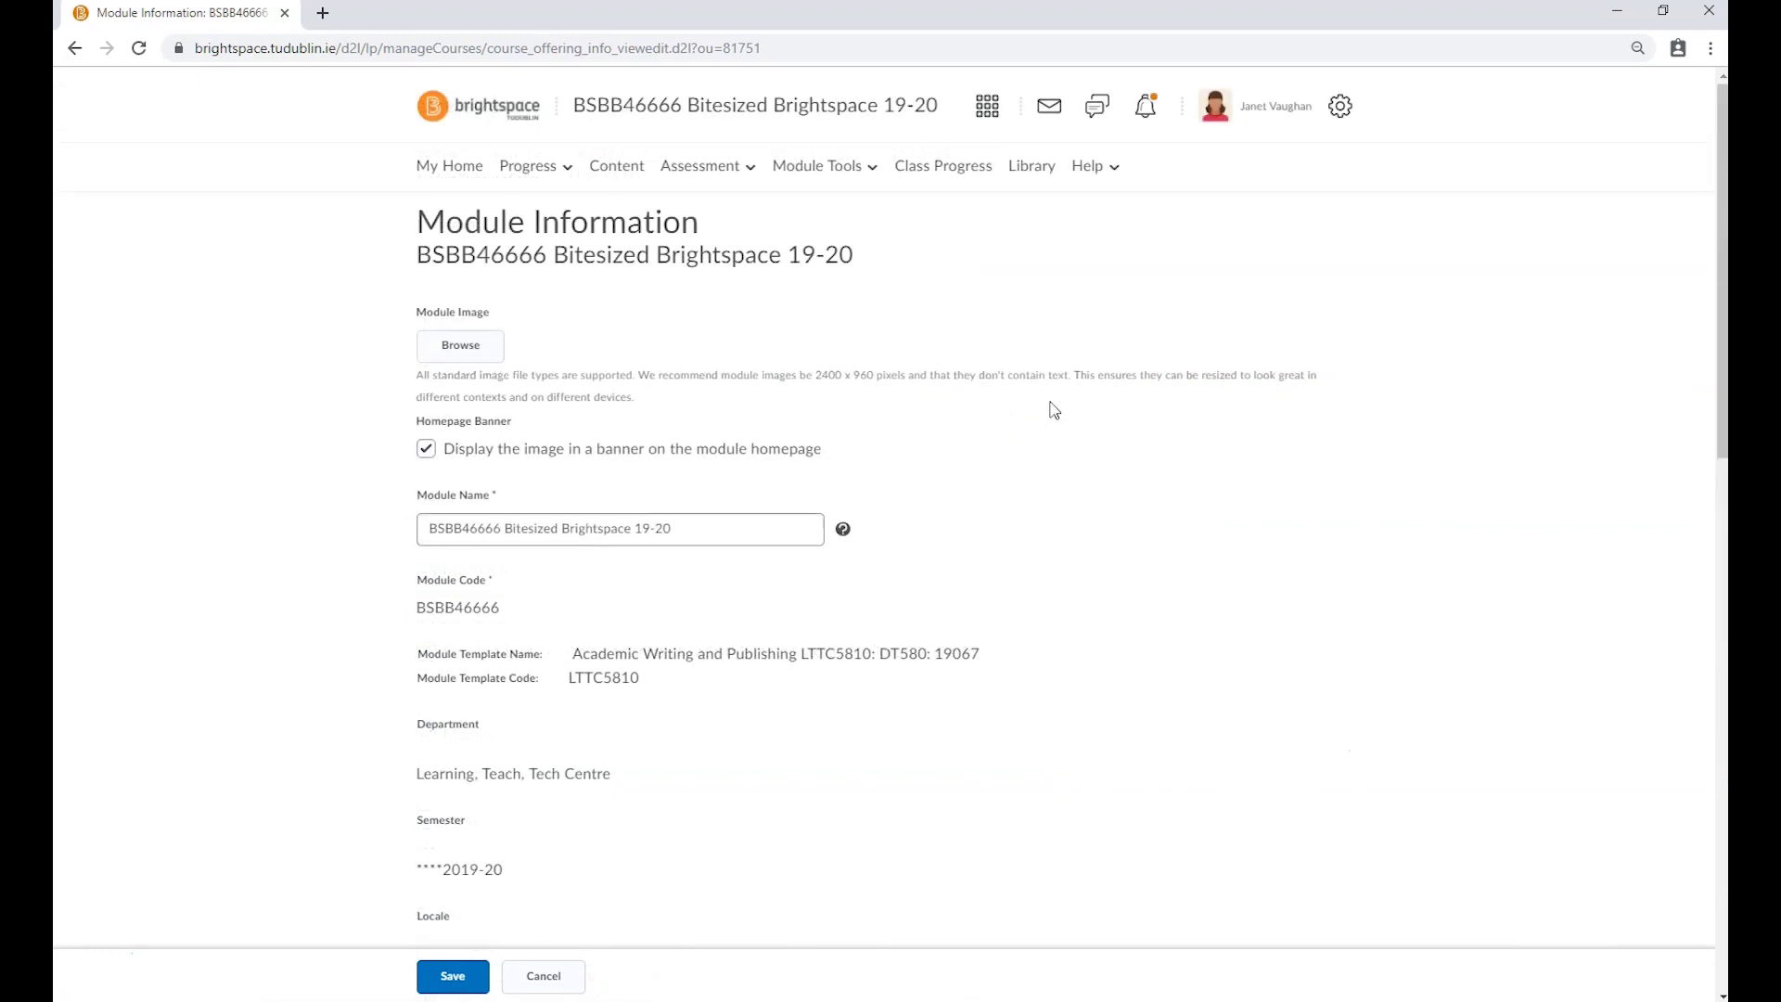
click(494, 356)
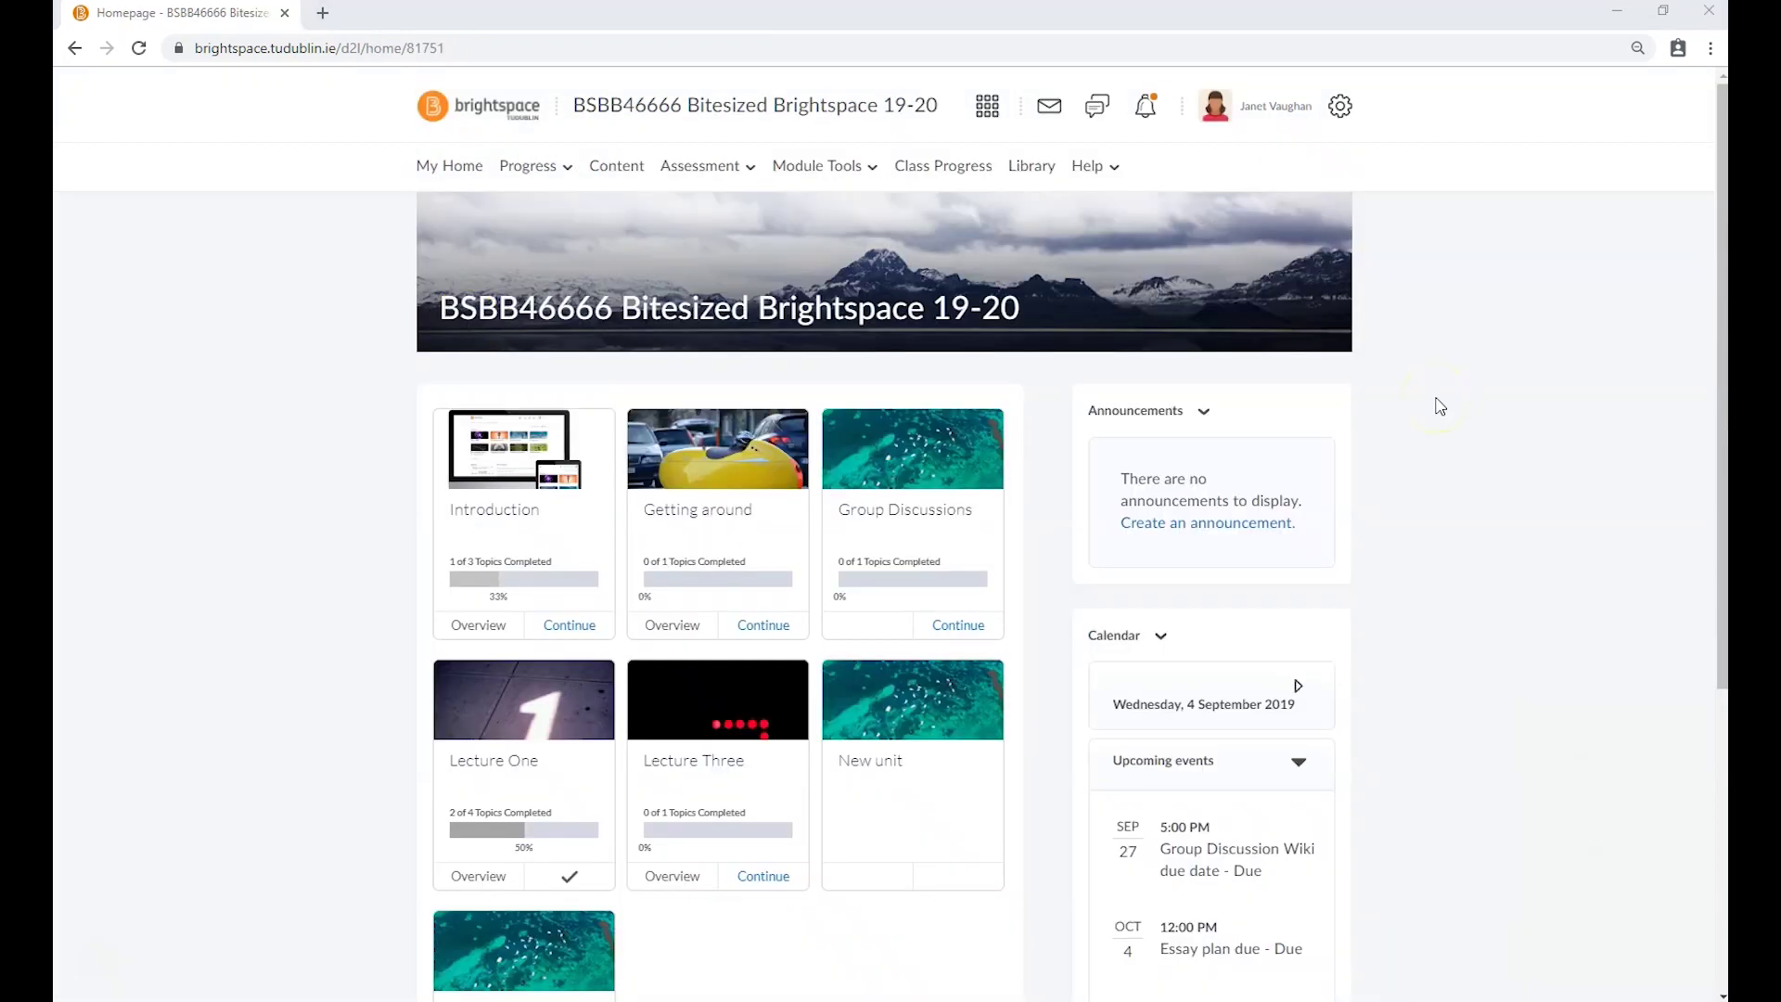
Choose Change Image for the module banner, browse the stock photos, and pick Upload
click(1309, 230)
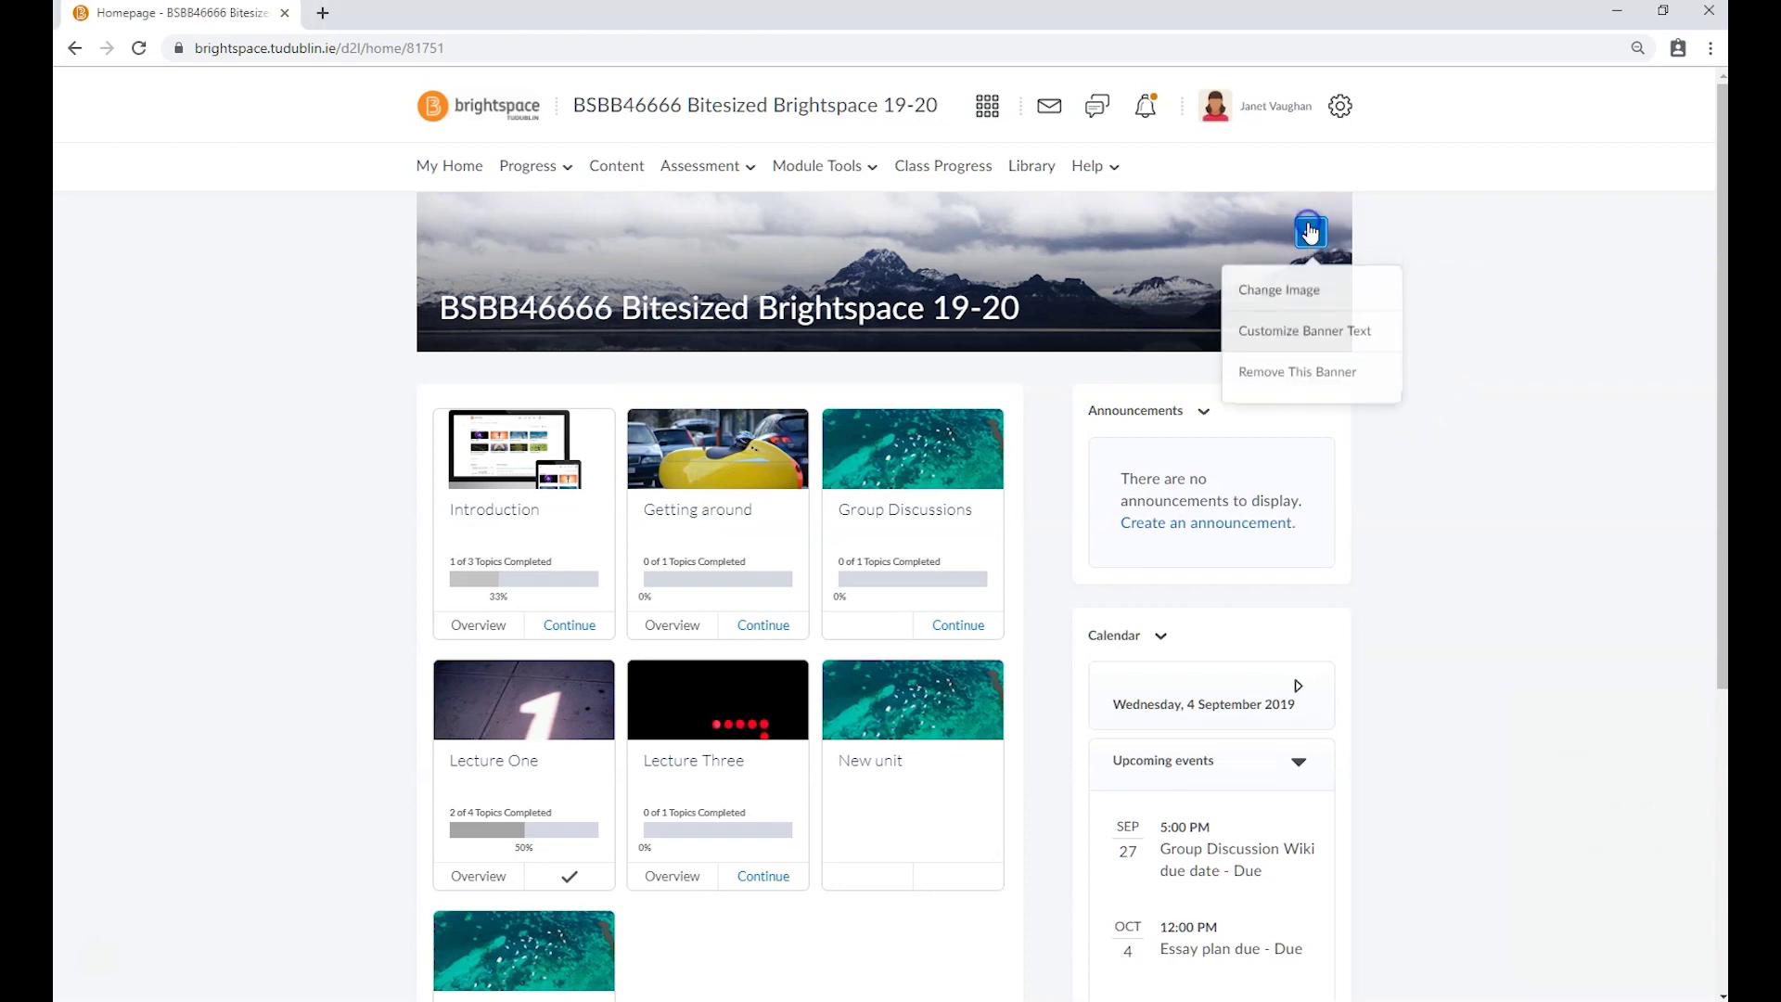
click(1297, 297)
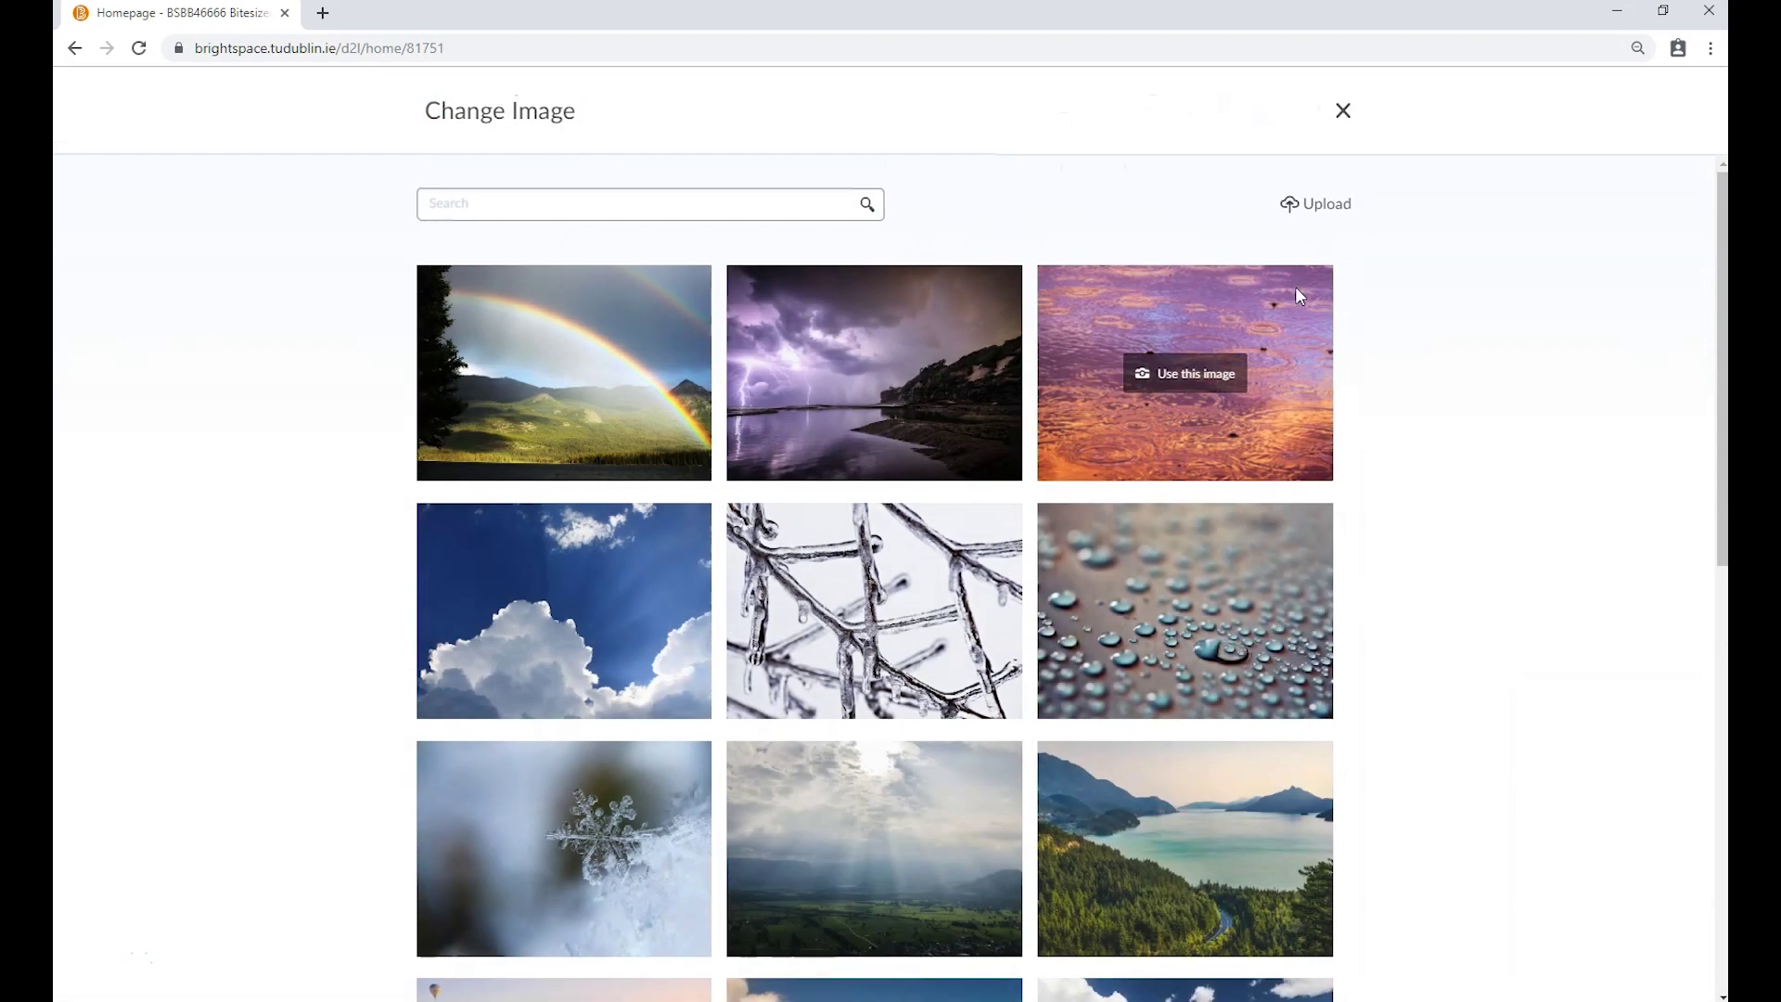
scroll(1295, 286, down, 4)
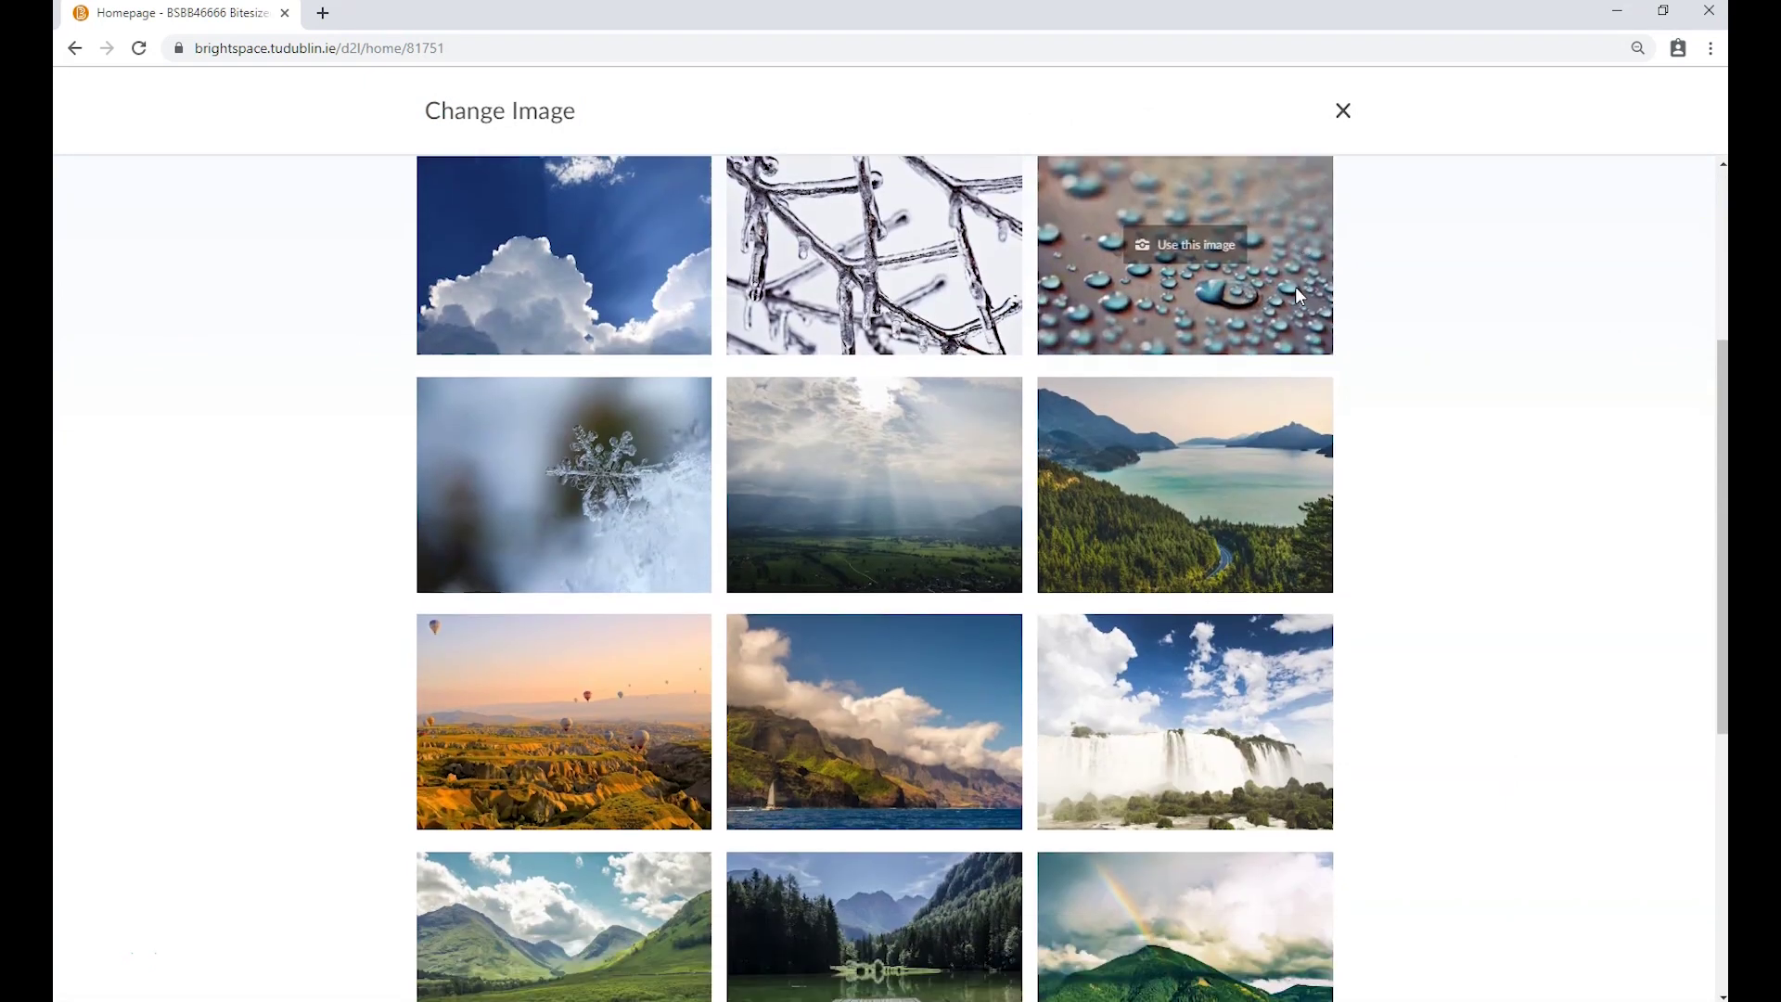
scroll(1296, 287, down, 5)
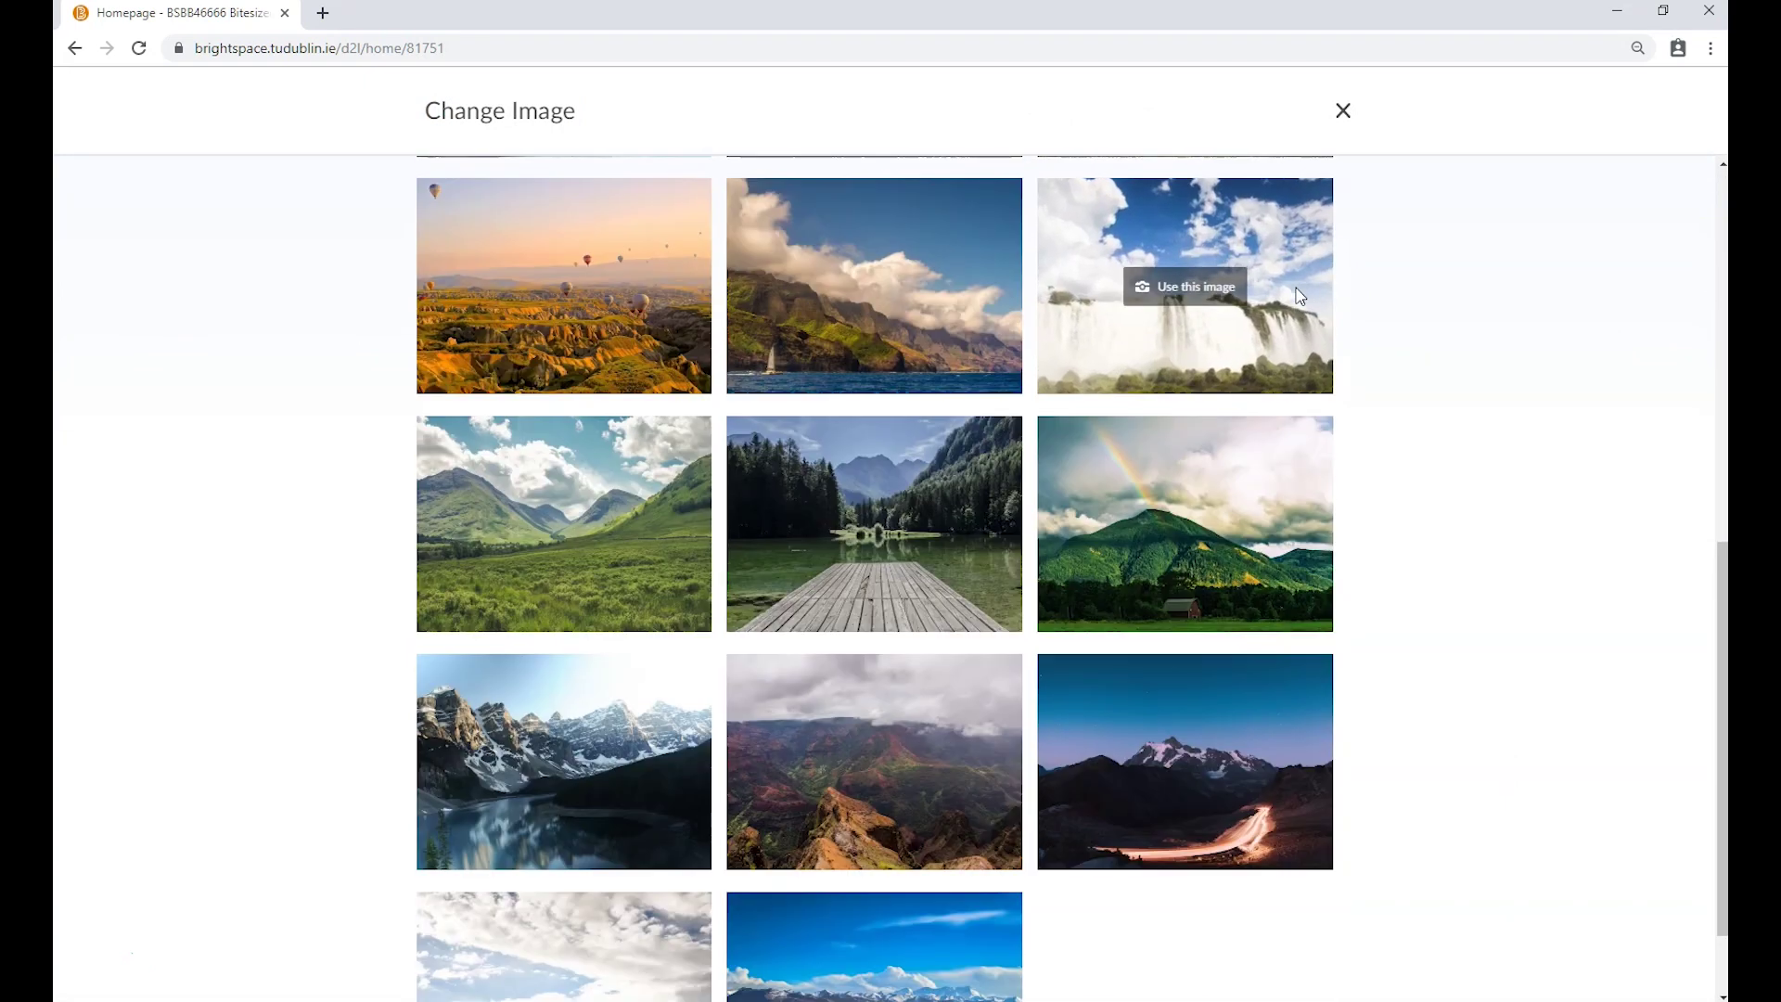
scroll(1294, 287, up, 10)
click(1308, 212)
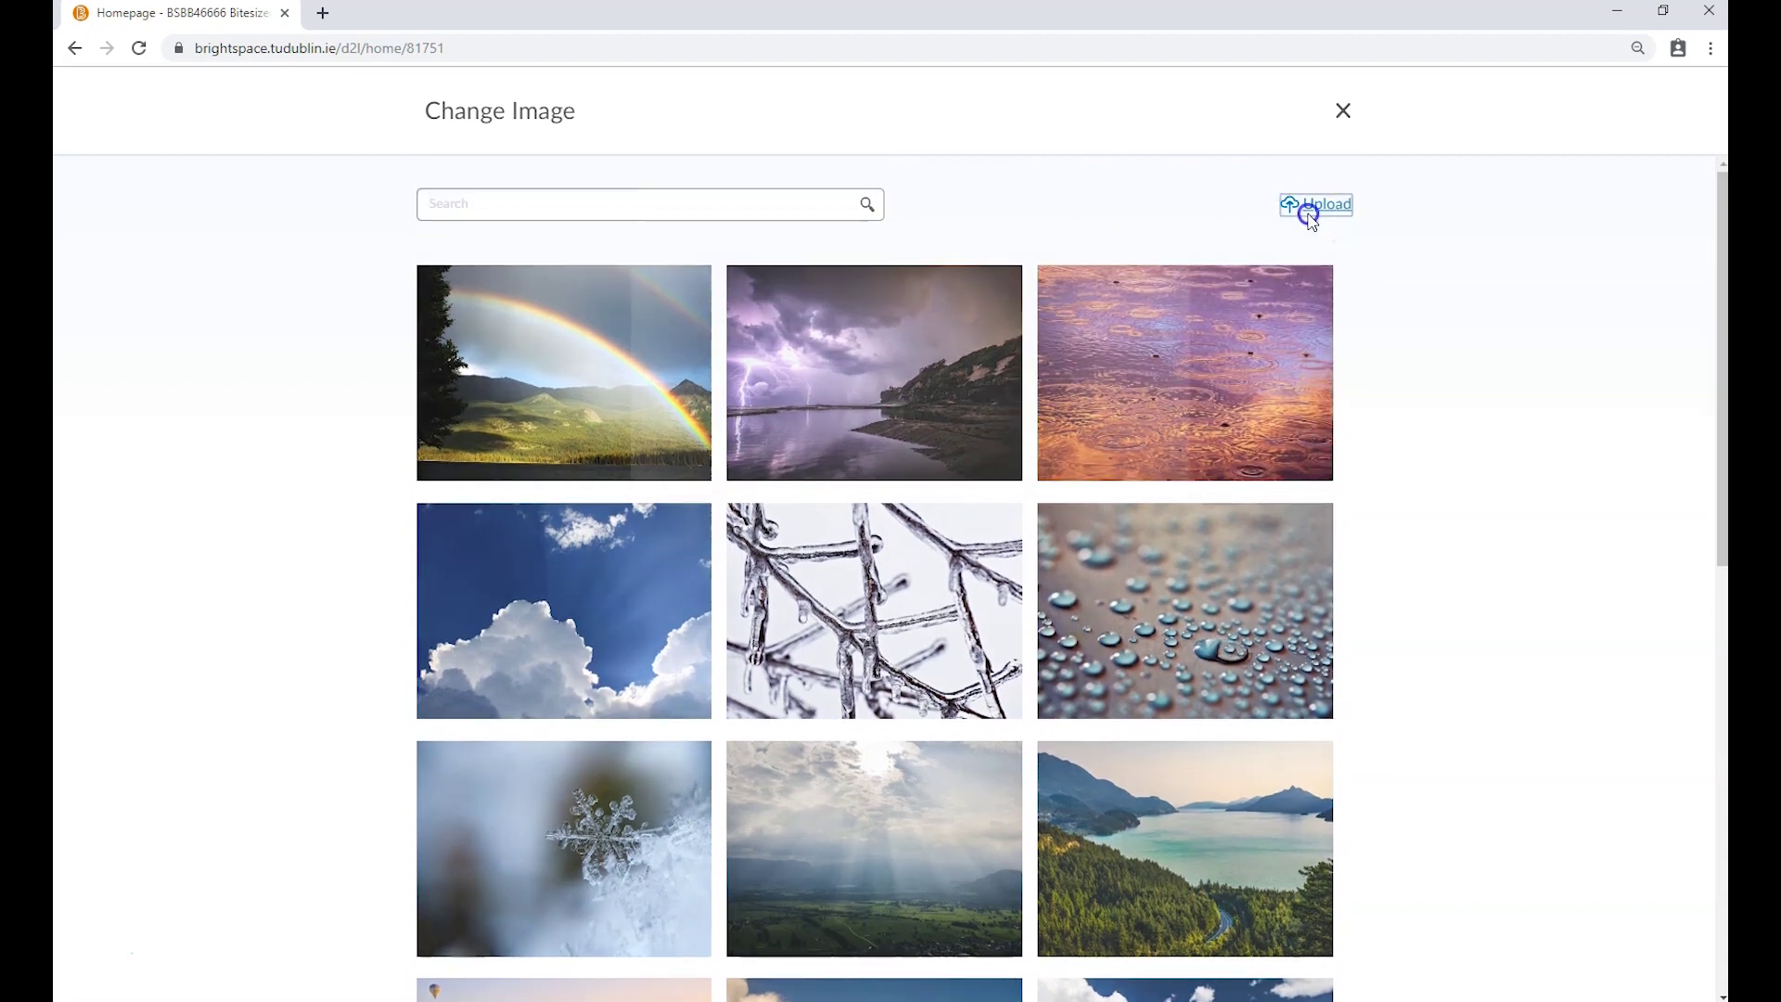